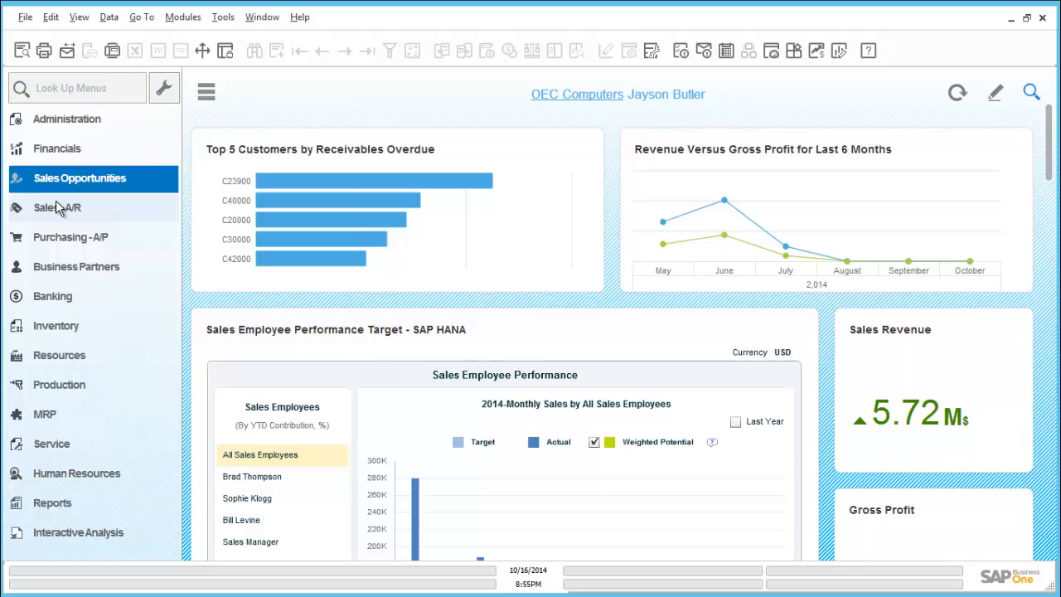
# Open the sales order for Maxi-Teq and examine the stock, committed and ordered quantities of its PC item line.
pyautogui.click(58, 207)
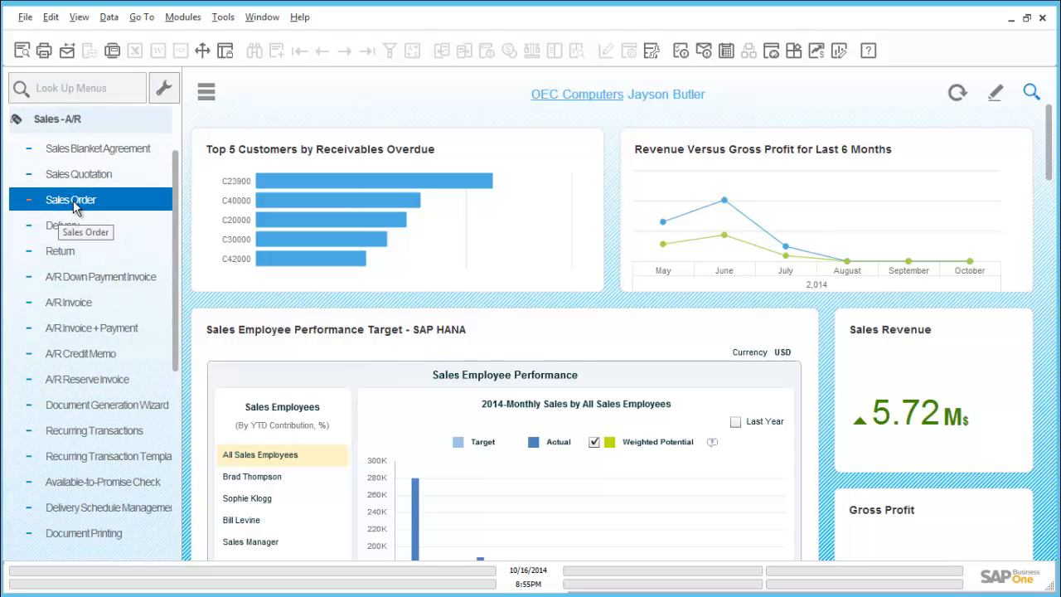
pyautogui.click(87, 206)
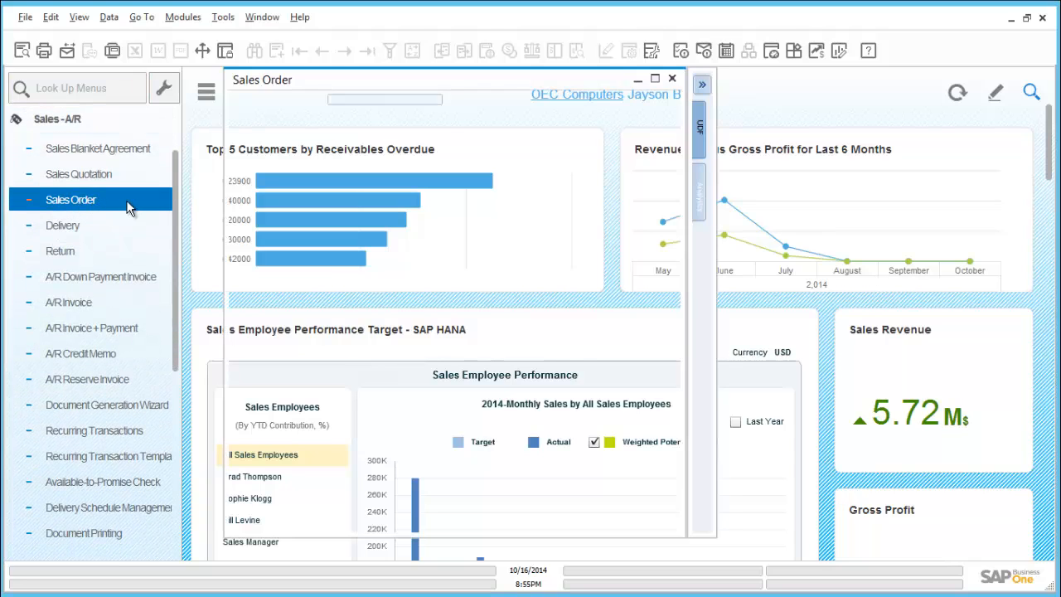
pyautogui.click(324, 52)
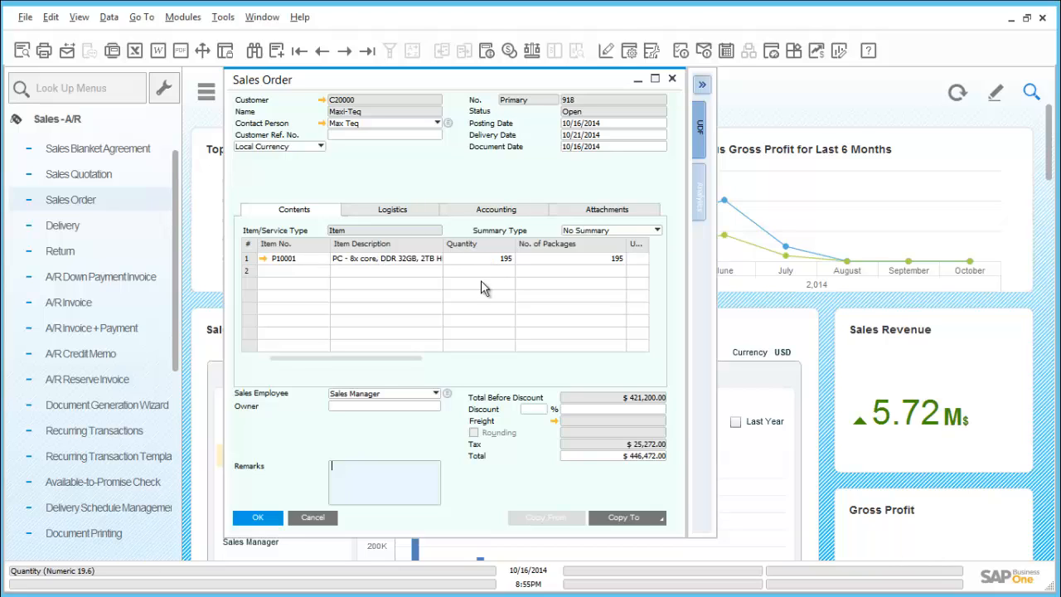
pyautogui.moveTo(394, 357); pyautogui.dragTo(626, 336)
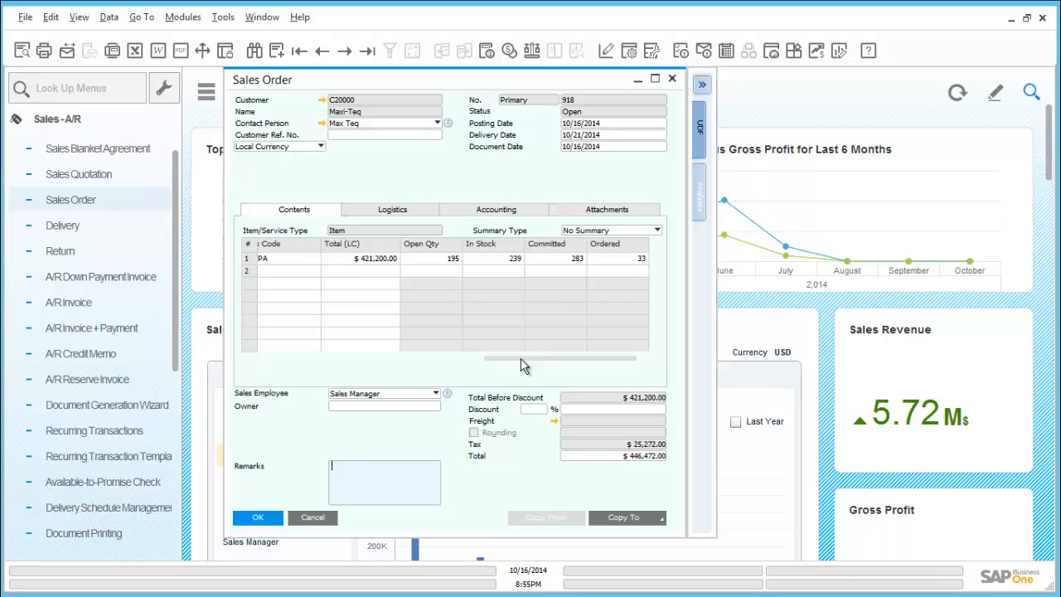
pyautogui.moveTo(498, 362); pyautogui.dragTo(407, 365)
pyautogui.moveTo(322, 369); pyautogui.dragTo(286, 370)
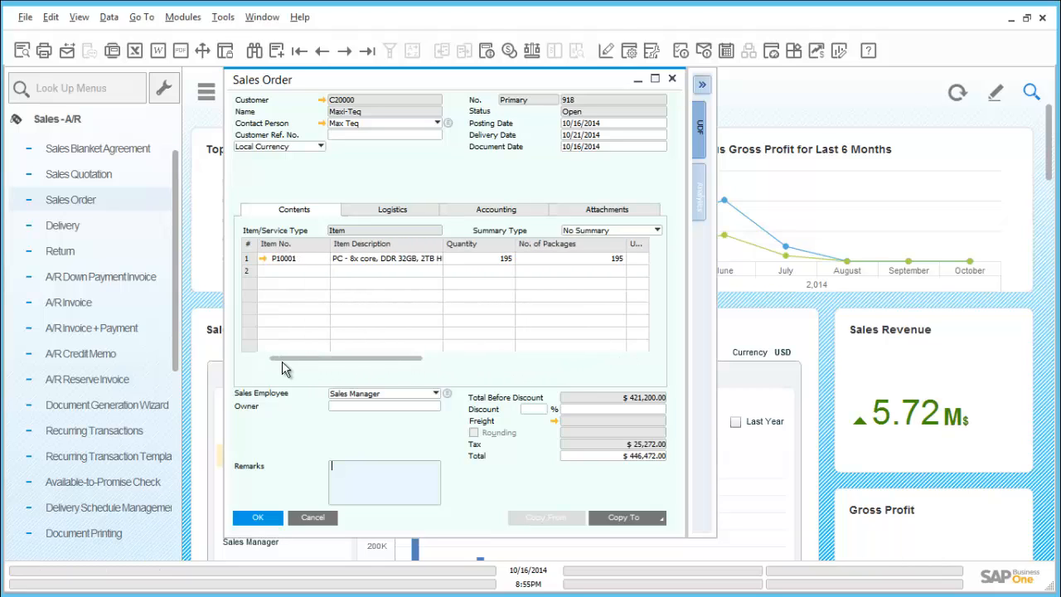
# Open the item master data of P10001 from the order line and check its inventory data per warehouse.
pyautogui.click(263, 259)
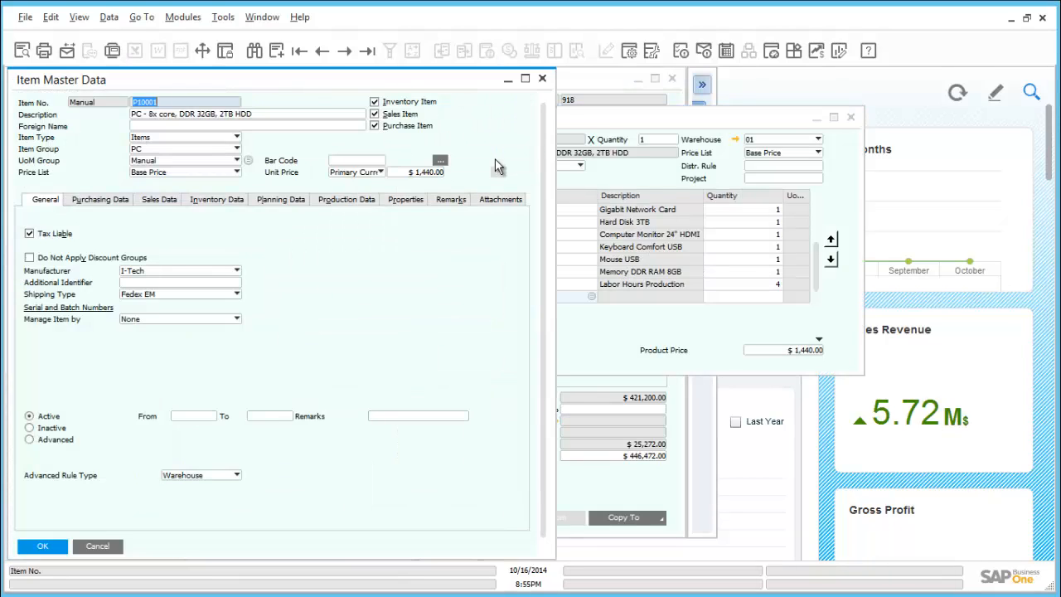
pyautogui.moveTo(402, 77); pyautogui.dragTo(534, 86)
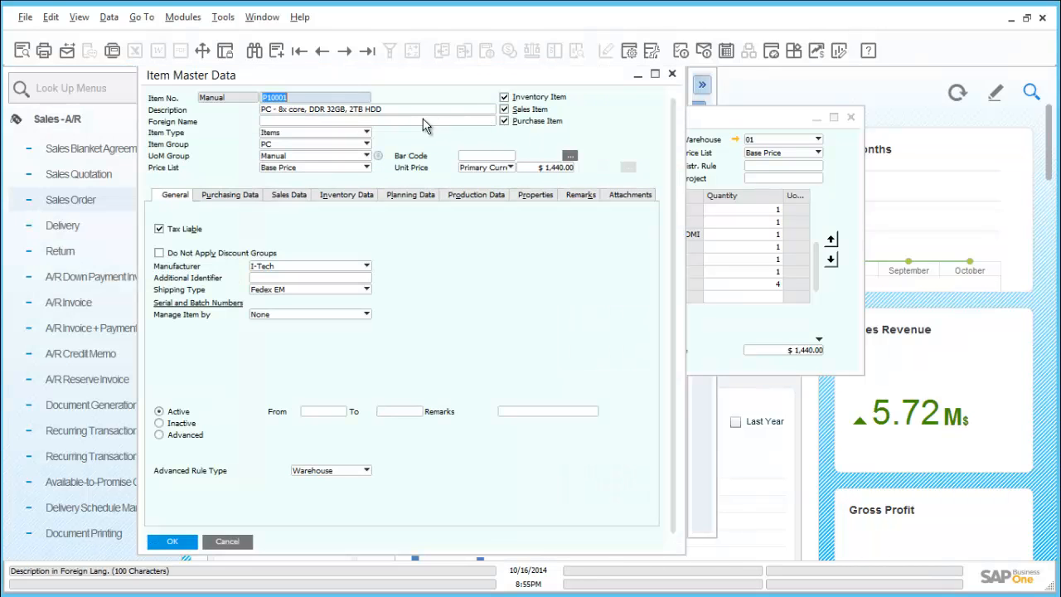
pyautogui.click(375, 197)
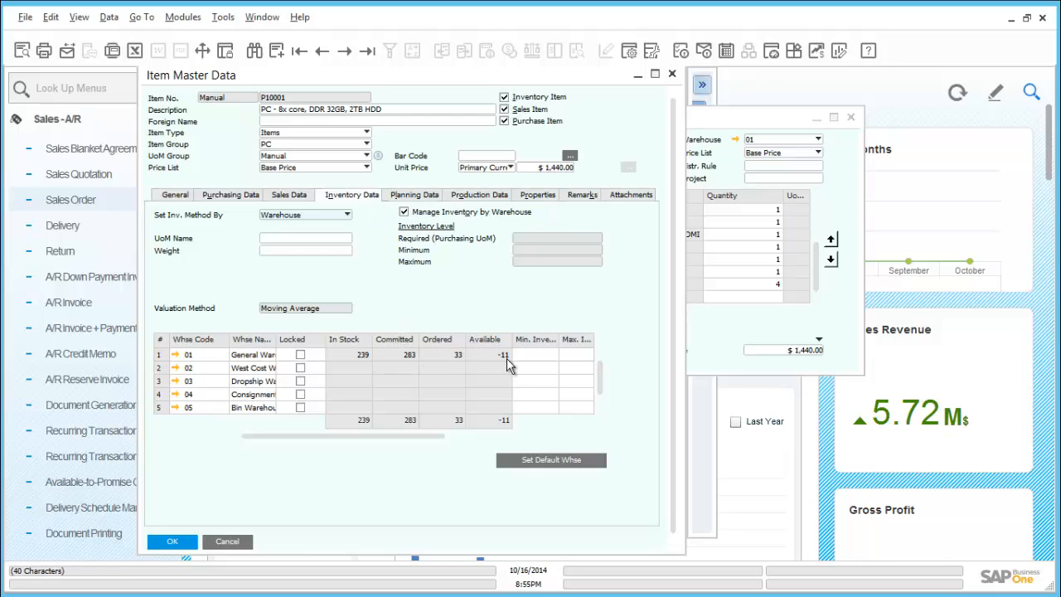
# Review the item's planning data, keeping Make as procurement method, and close the item, bill of materials and sales order windows.
pyautogui.click(433, 199)
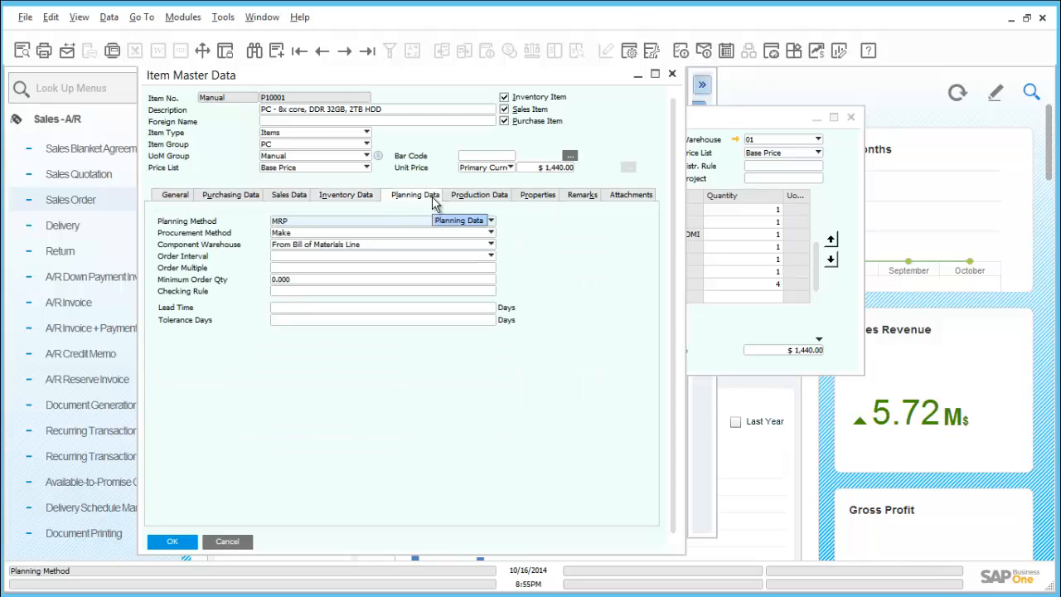
pyautogui.click(319, 234)
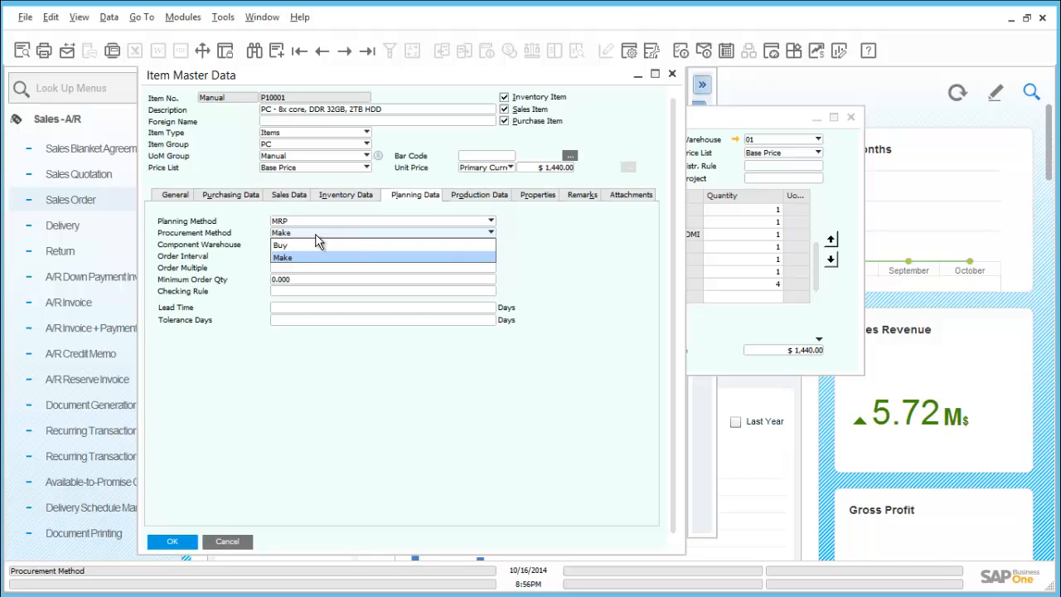
pyautogui.press('Return')
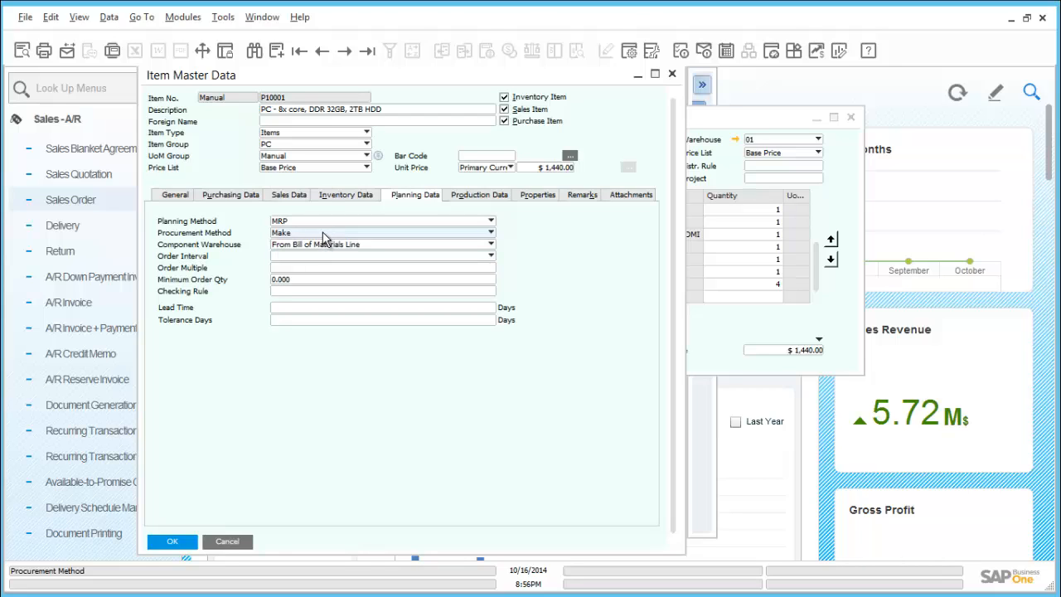
pyautogui.click(245, 542)
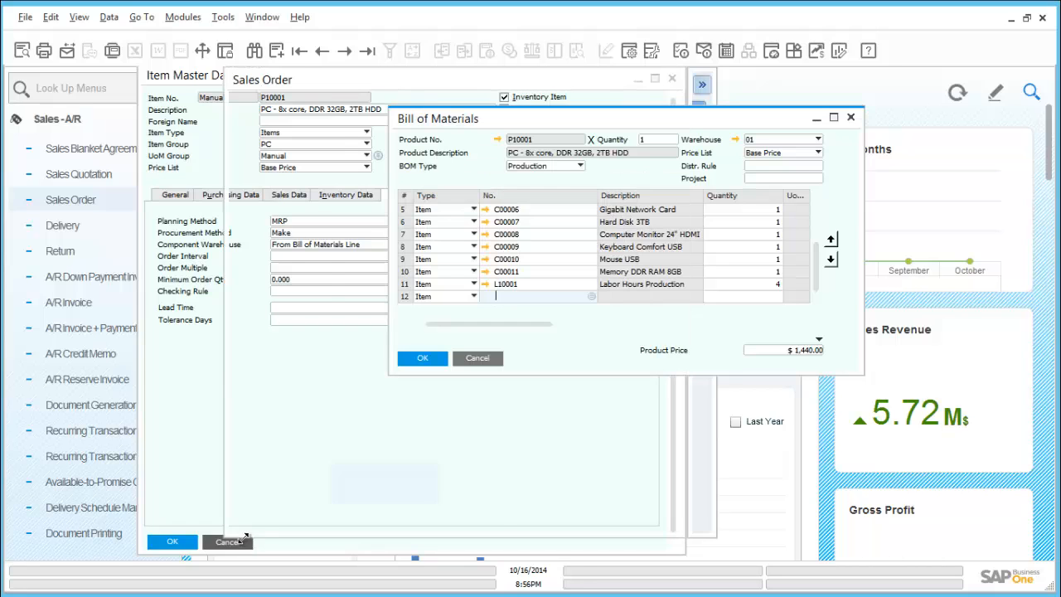
pyautogui.click(467, 363)
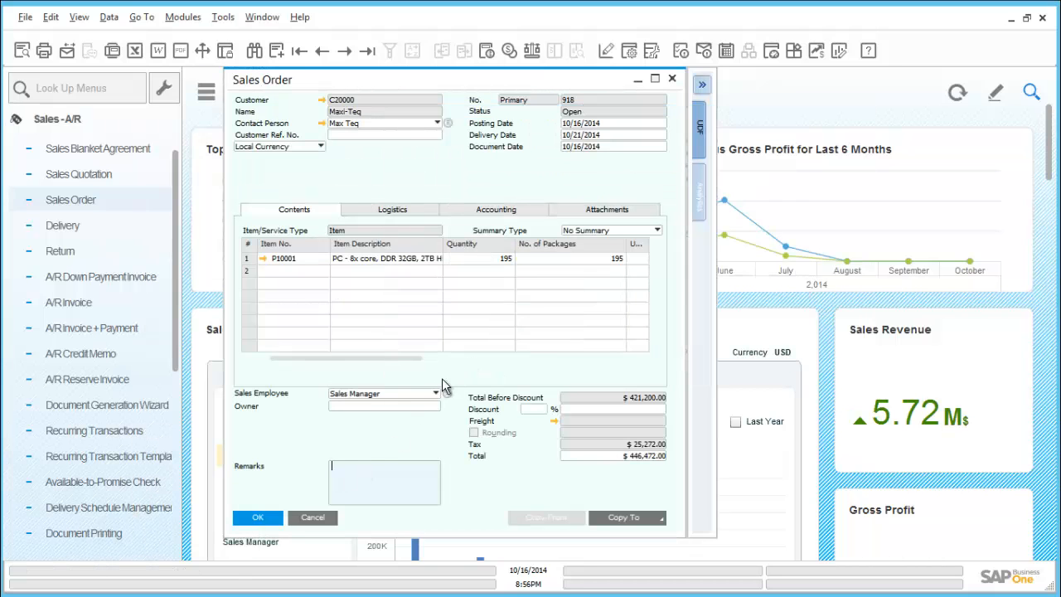
pyautogui.click(323, 517)
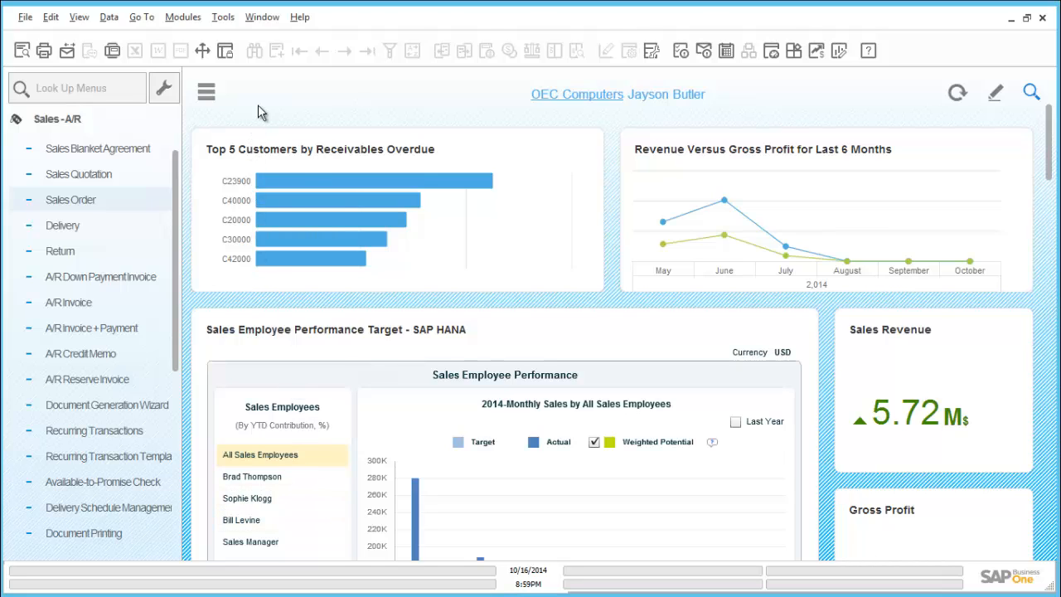
# Open a new production order and choose P10001 from the bill of materials list as its product.
pyautogui.click(79, 118)
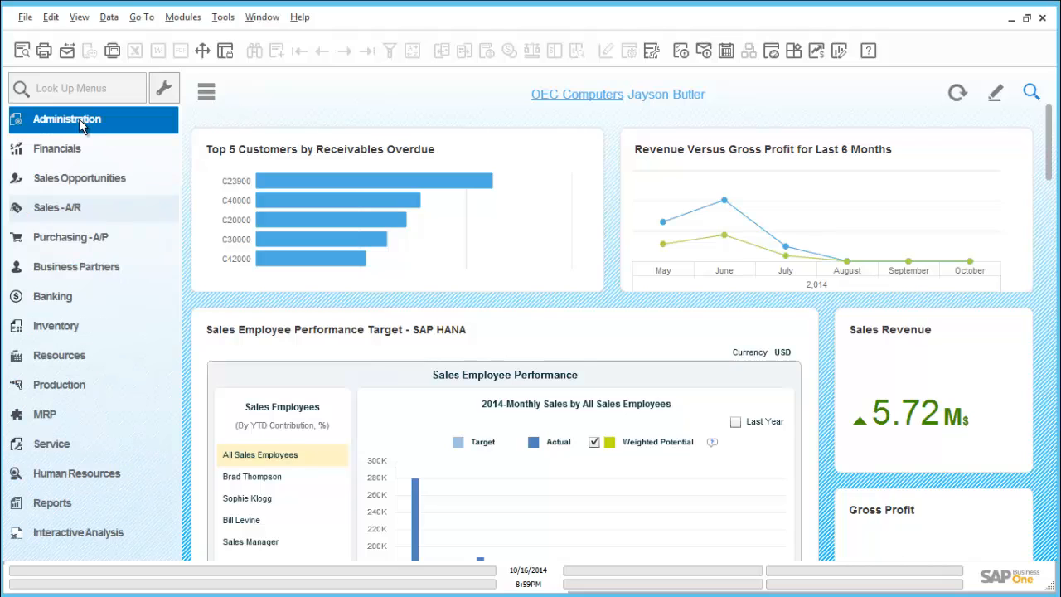
pyautogui.click(88, 386)
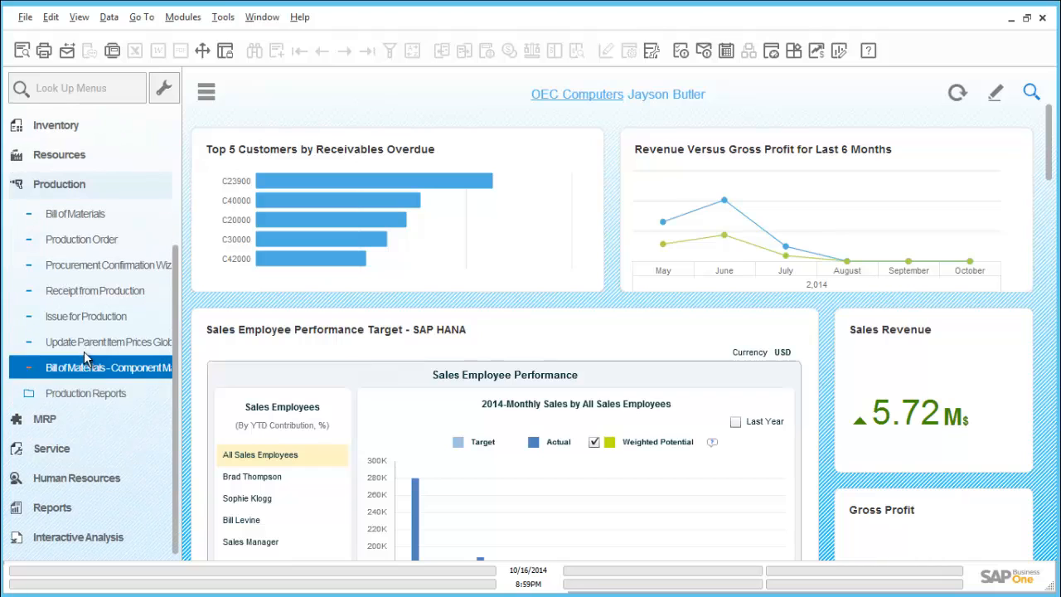
pyautogui.click(90, 239)
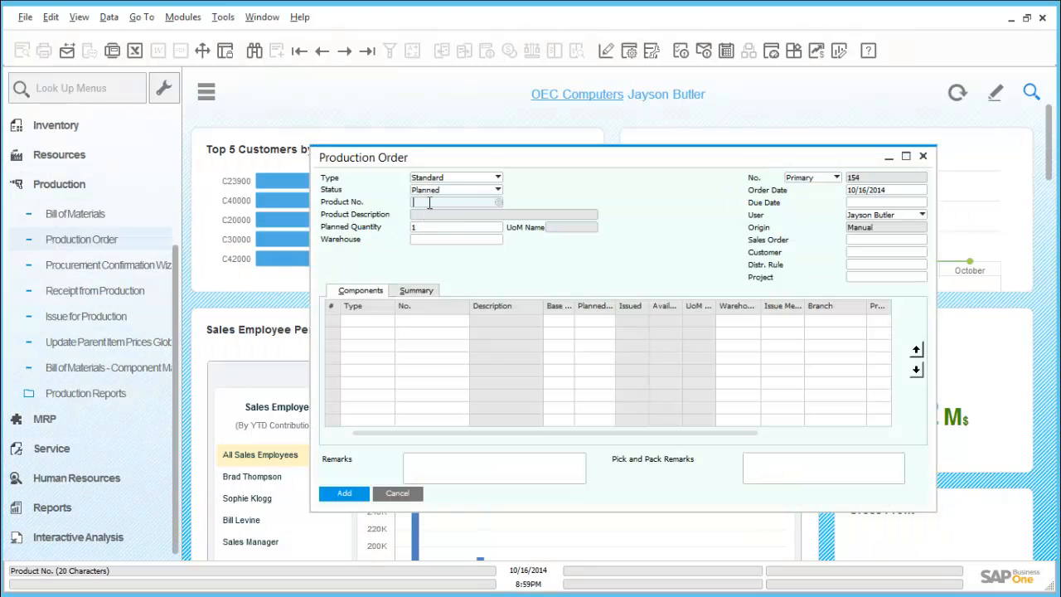
pyautogui.press('Tab')
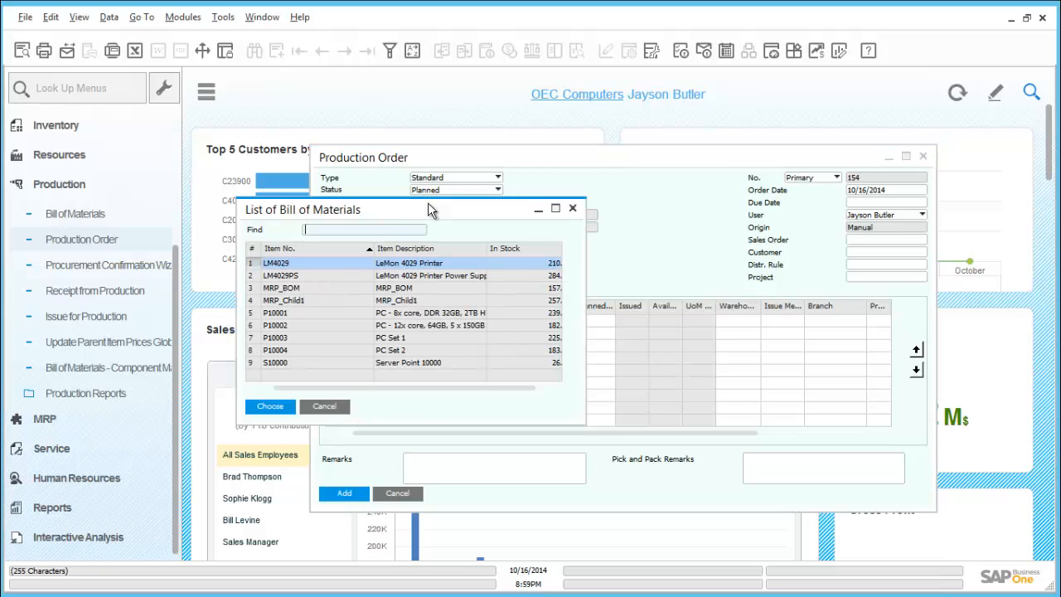
pyautogui.doubleClick(286, 320)
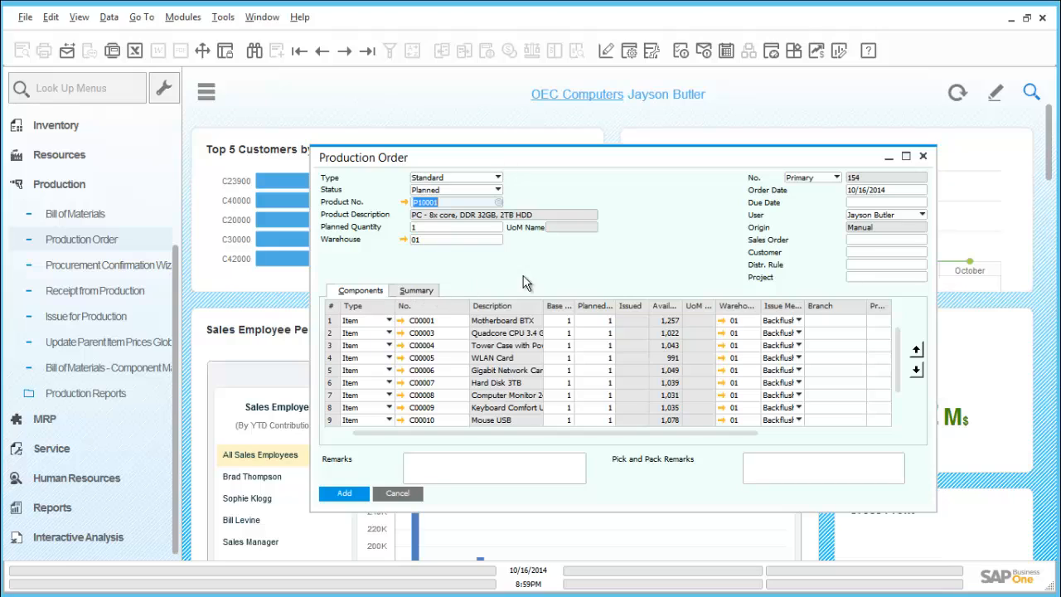
# Fill in the due date 10/21/2014 and the related sales order number, and close the production order without saving.
pyautogui.click(862, 204)
pyautogui.write('21')
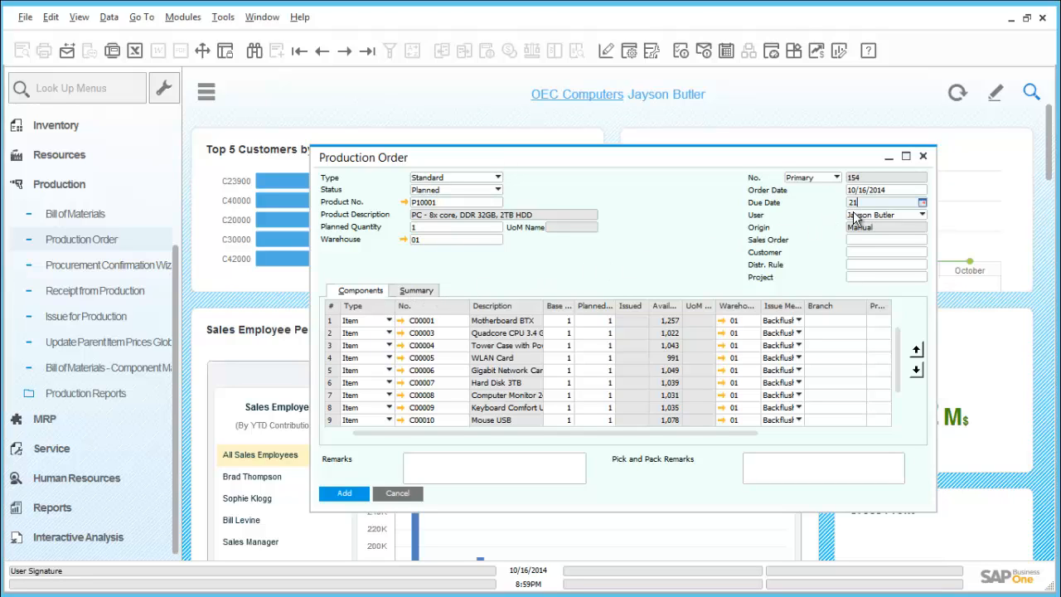
pyautogui.press('Tab')
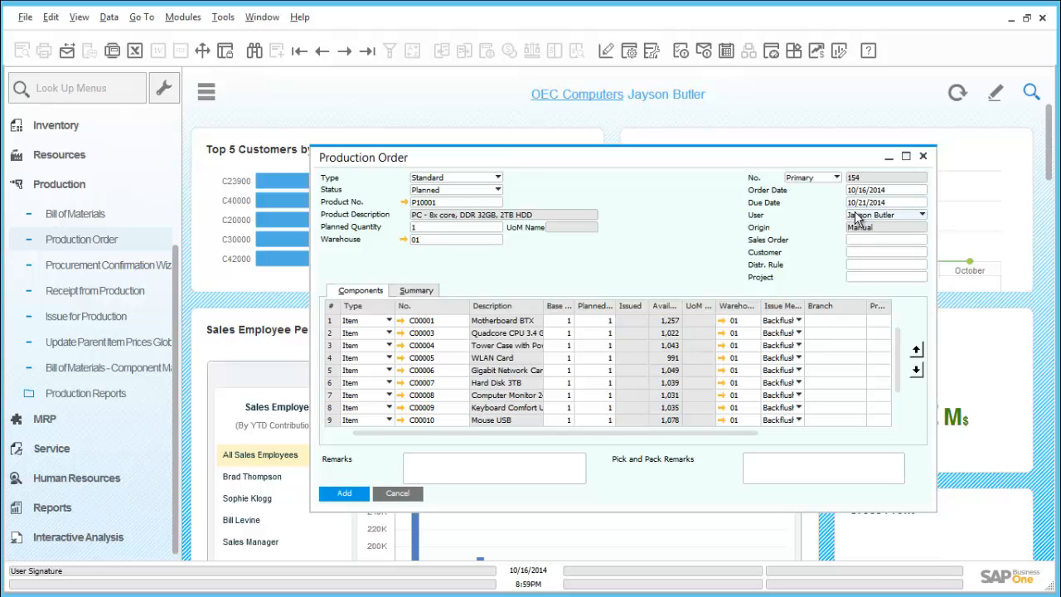
pyautogui.click(877, 240)
pyautogui.write('918')
pyautogui.press('Tab')
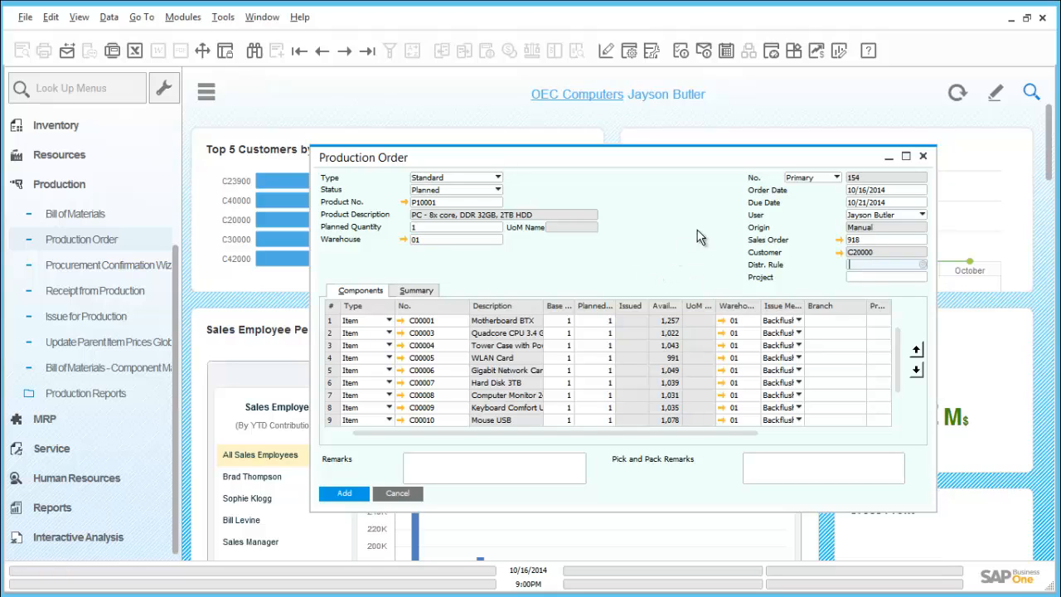
pyautogui.click(925, 155)
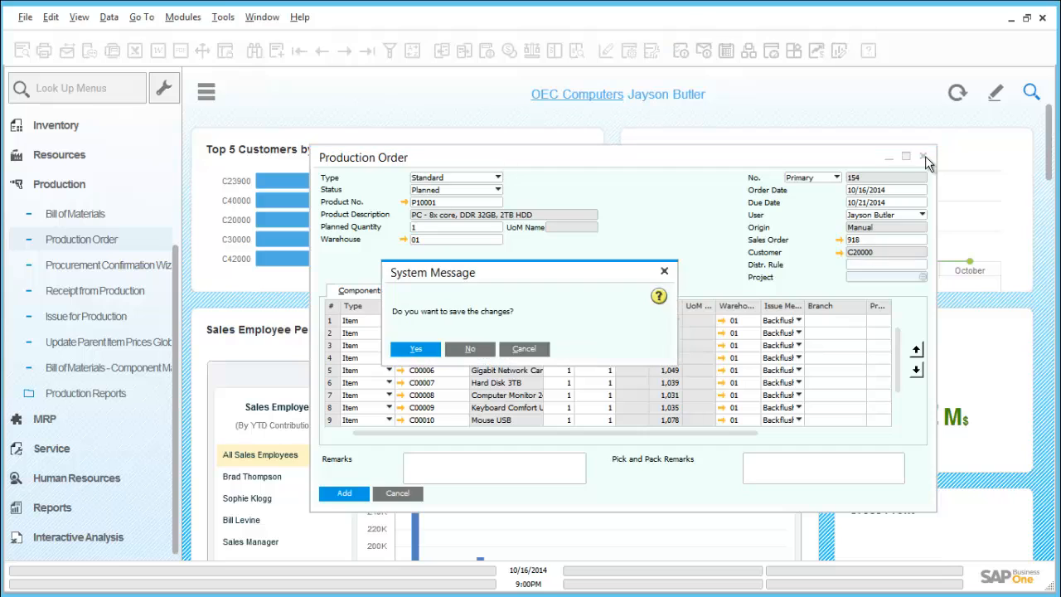
pyautogui.click(488, 349)
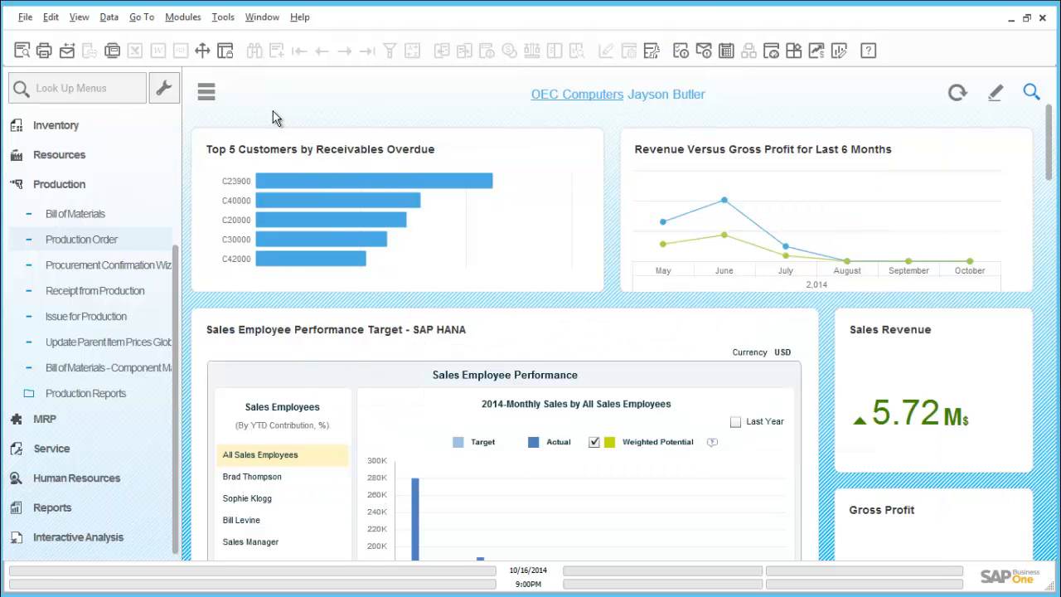
# Start the MRP Wizard and load the existing scenario AW 2014.
pyautogui.click(94, 184)
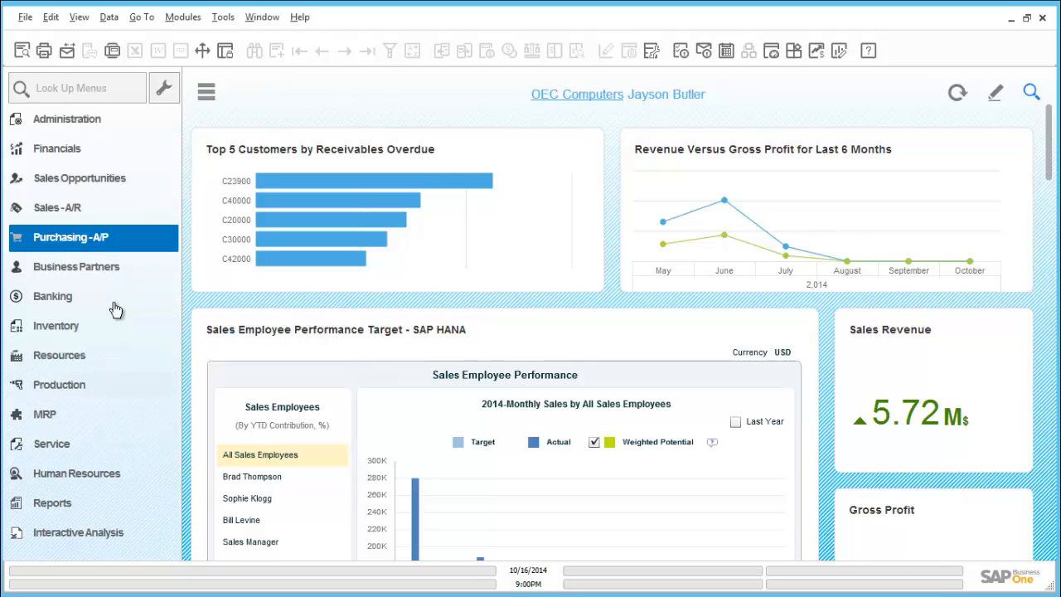
pyautogui.click(56, 422)
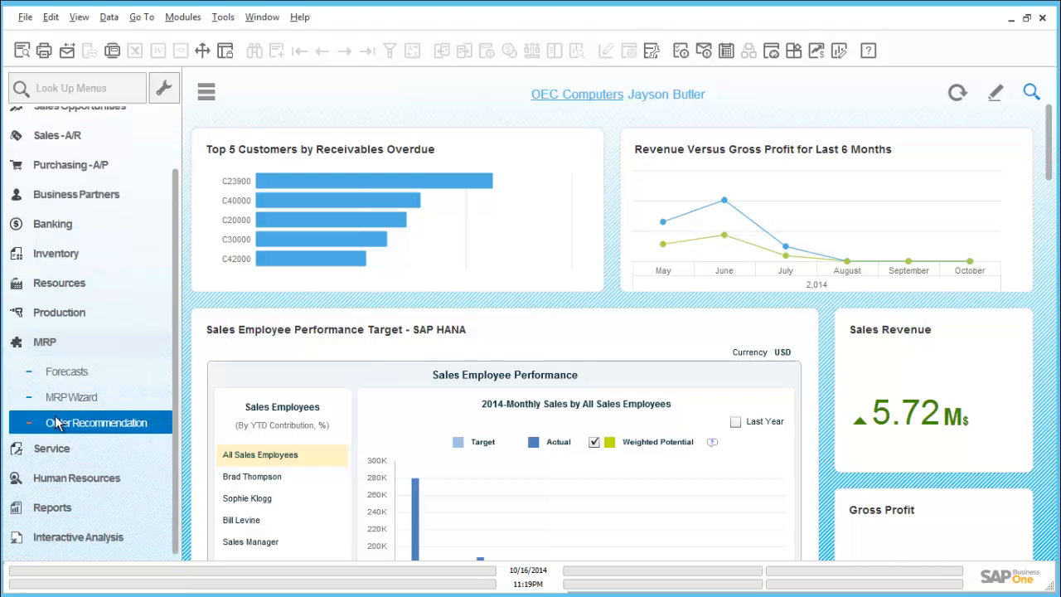
pyautogui.click(58, 401)
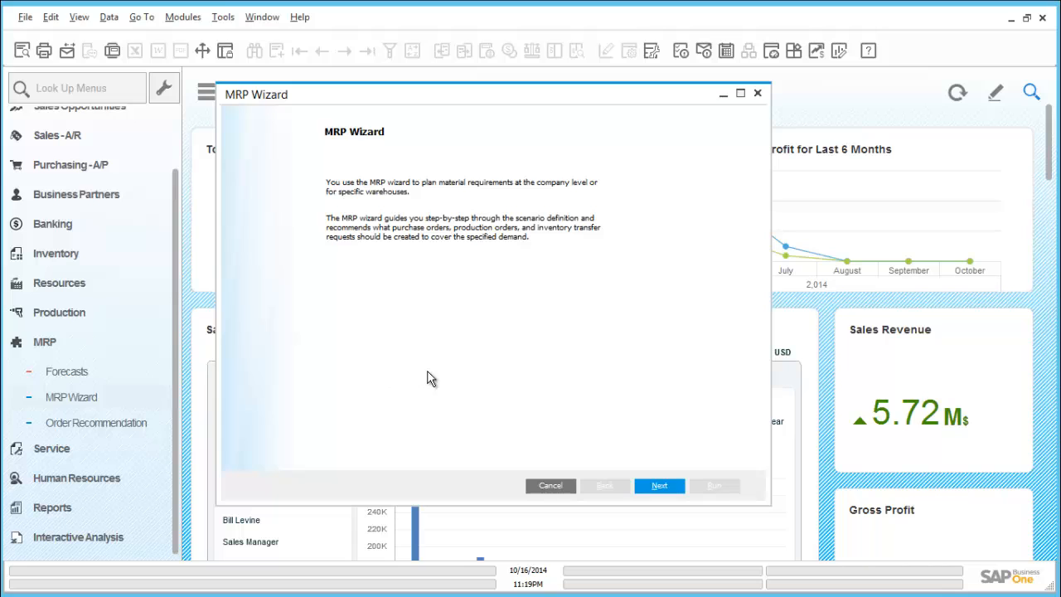
pyautogui.click(659, 487)
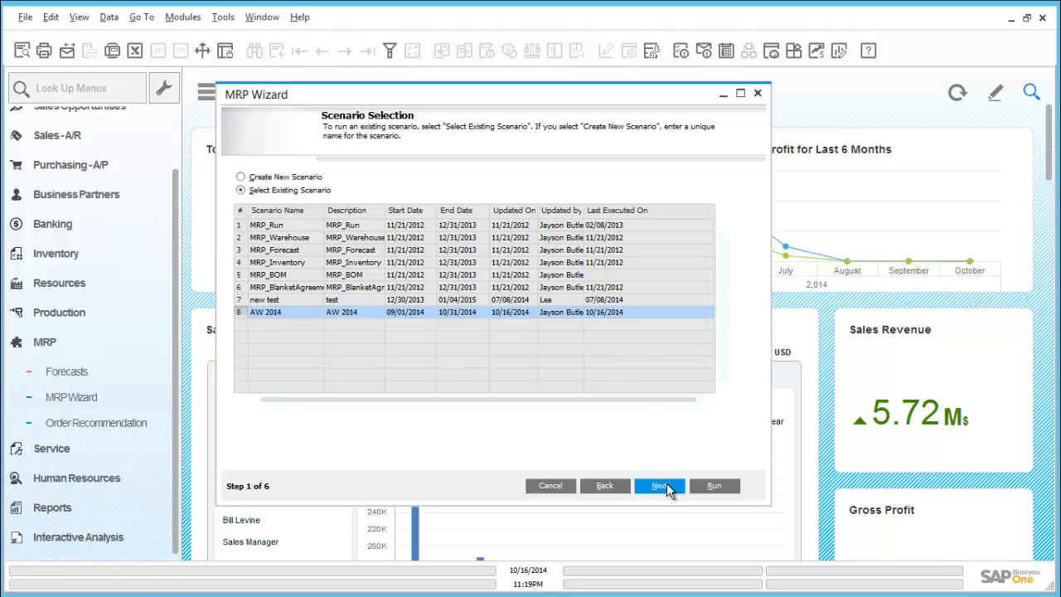
pyautogui.click(661, 487)
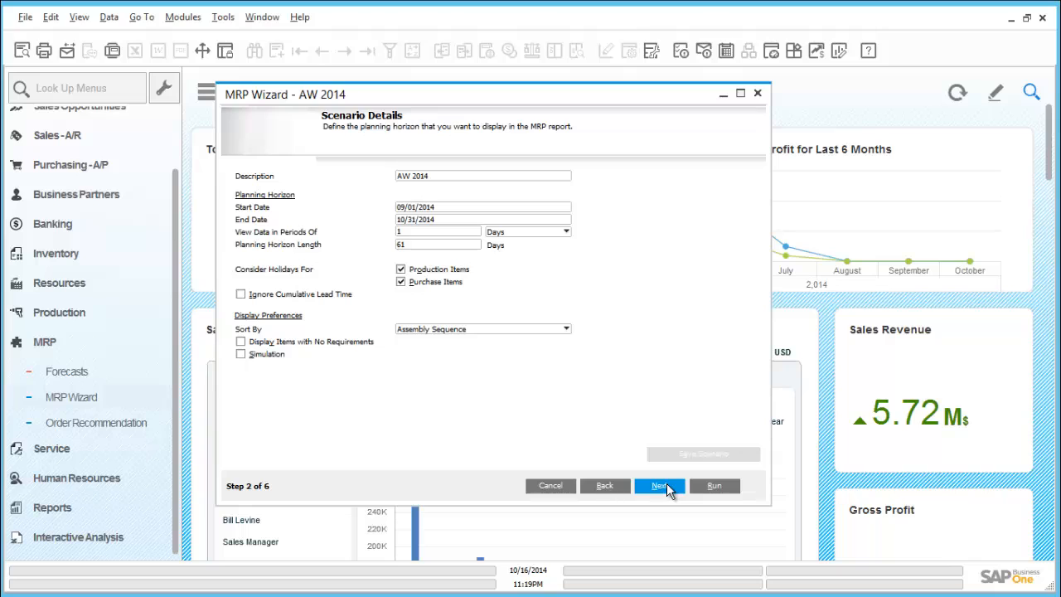
# Accept the scenario's planning horizon, P10001 item selection and company-level inventory source, advancing to the documents data source.
pyautogui.click(661, 487)
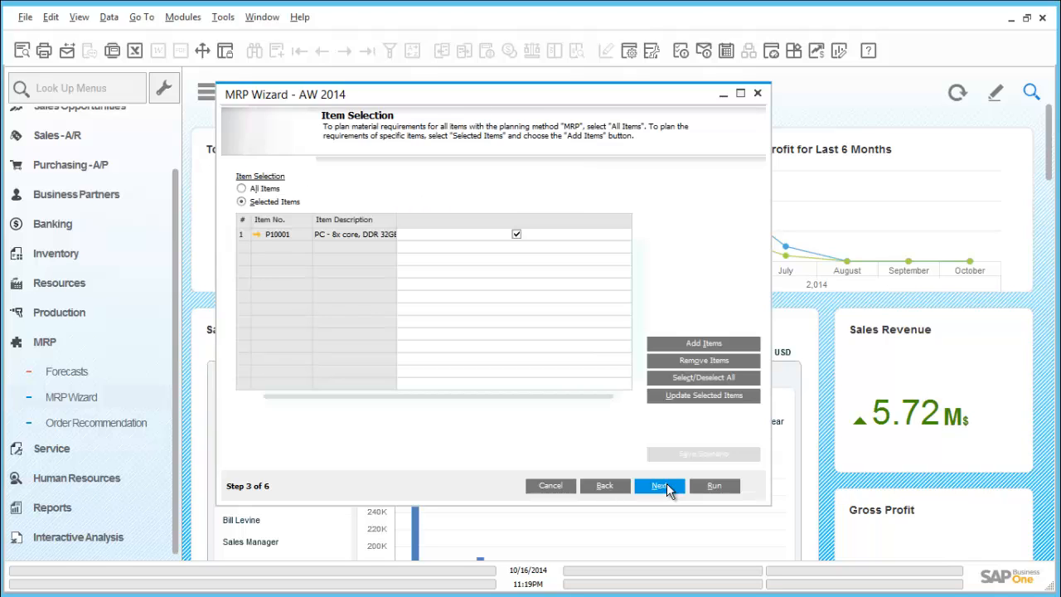
pyautogui.click(661, 487)
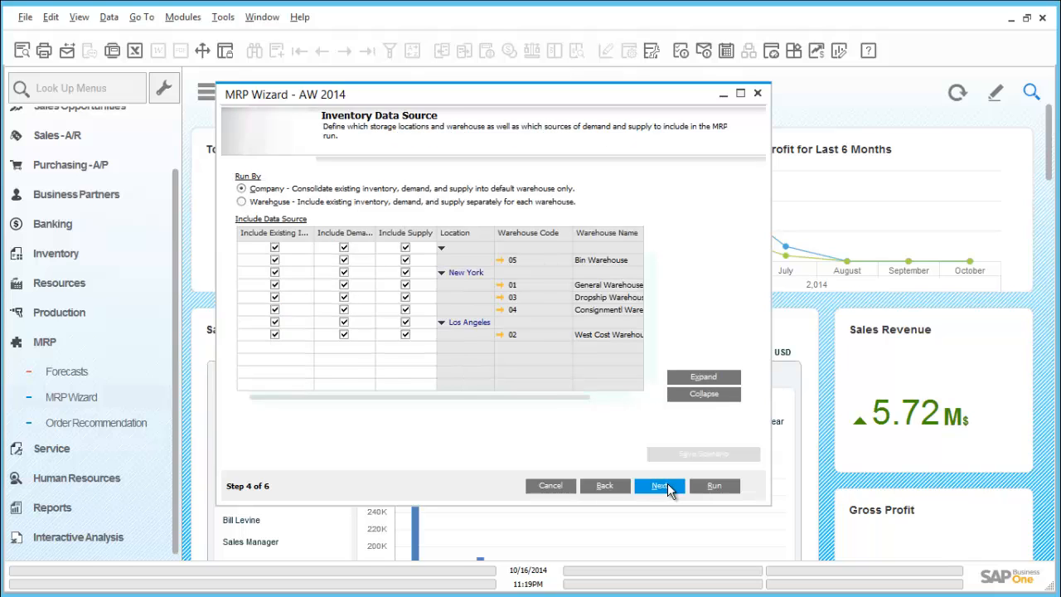
pyautogui.click(660, 487)
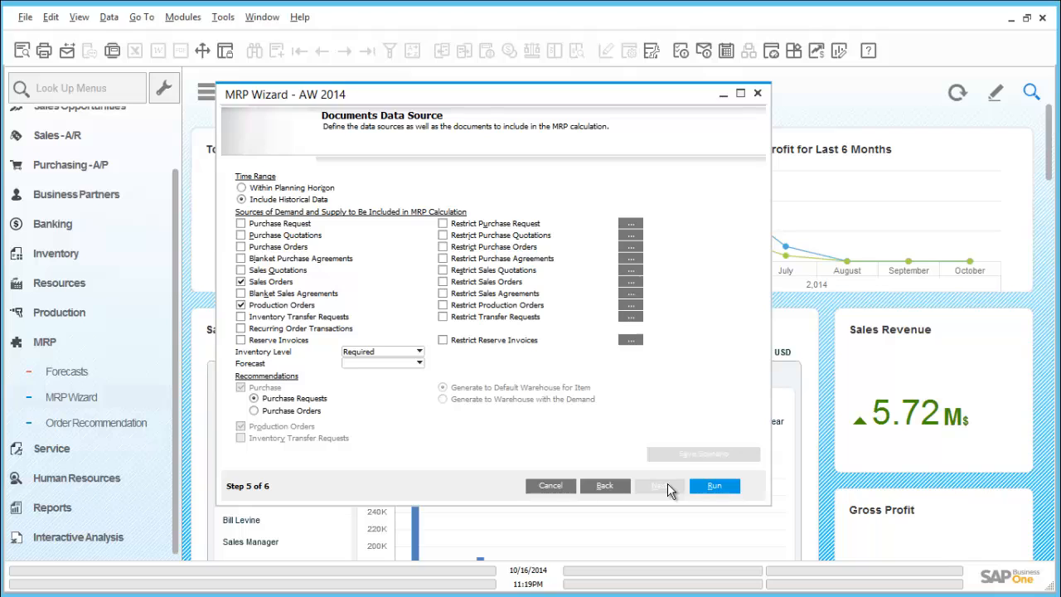
# Run the MRP calculation with sales and production orders as sources, and save its recommendations before finishing the wizard.
pyautogui.click(713, 487)
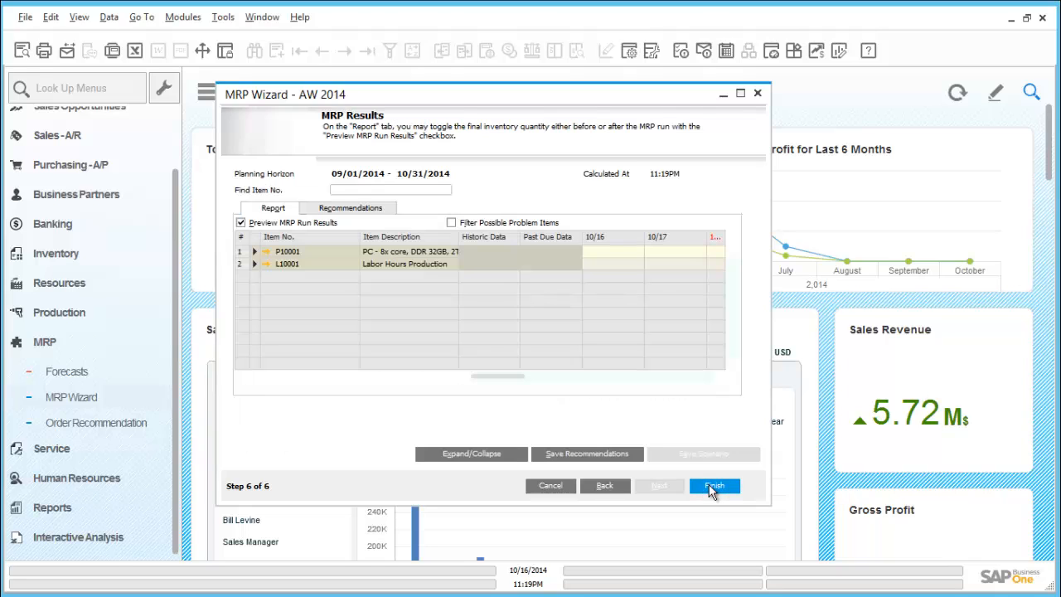
pyautogui.click(604, 454)
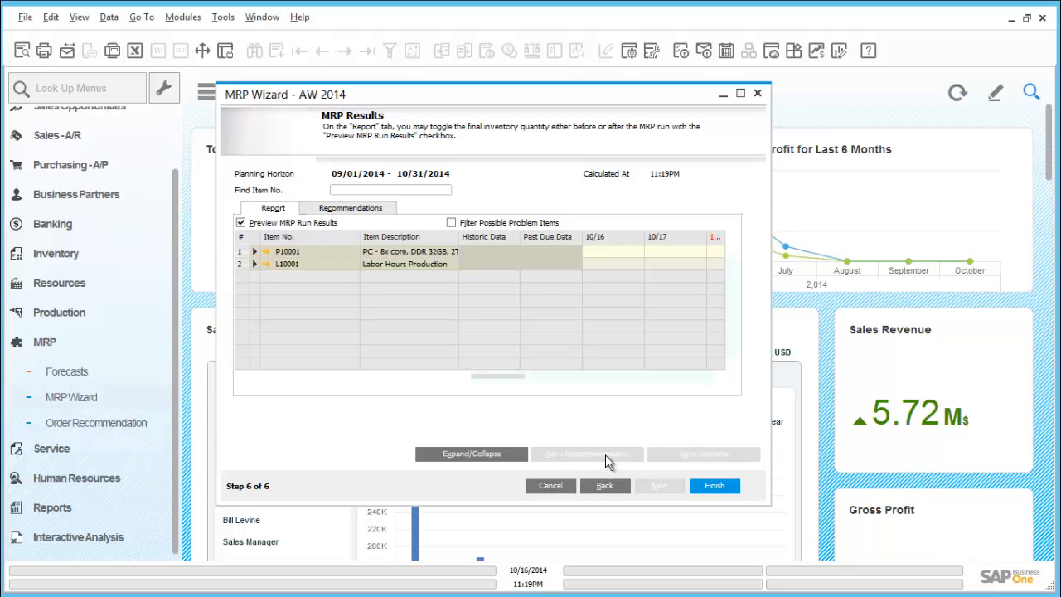
pyautogui.click(715, 486)
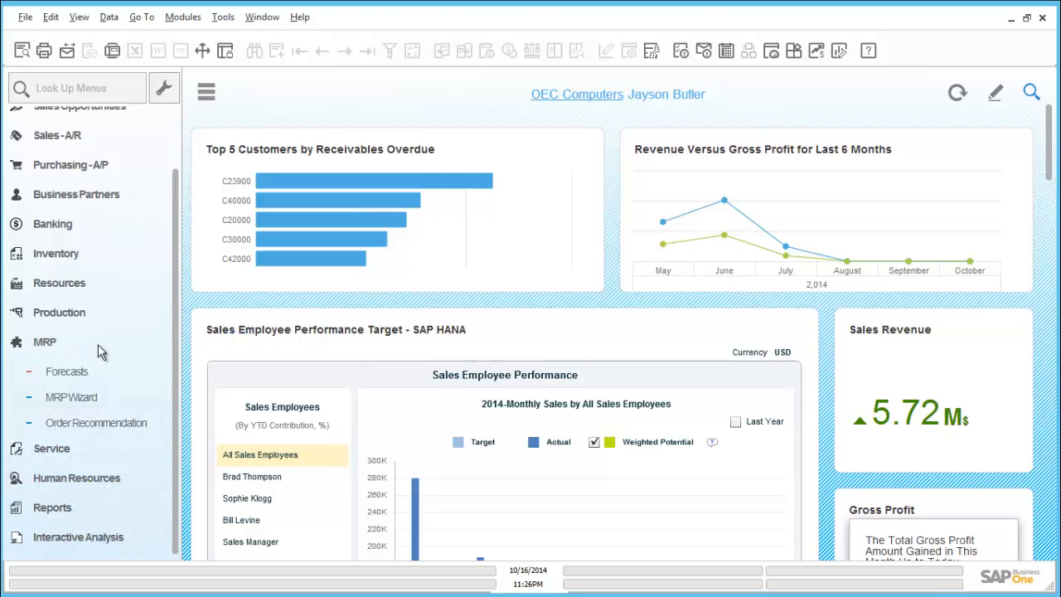
# Open the order recommendations for scenario AW 2014 and review their quantities, MRP settings, release dates and due dates.
pyautogui.click(123, 423)
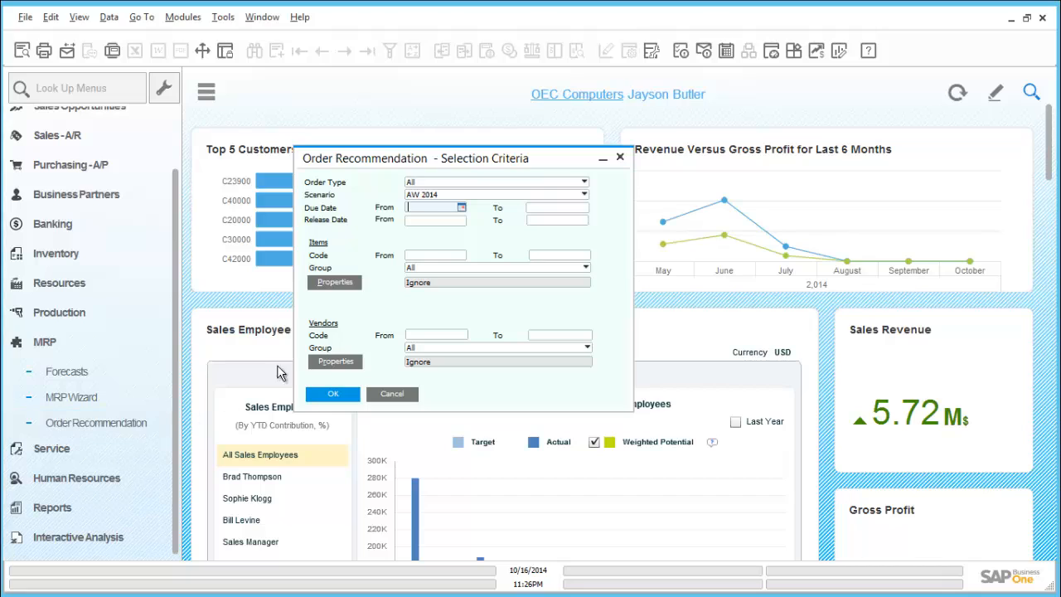
pyautogui.click(345, 396)
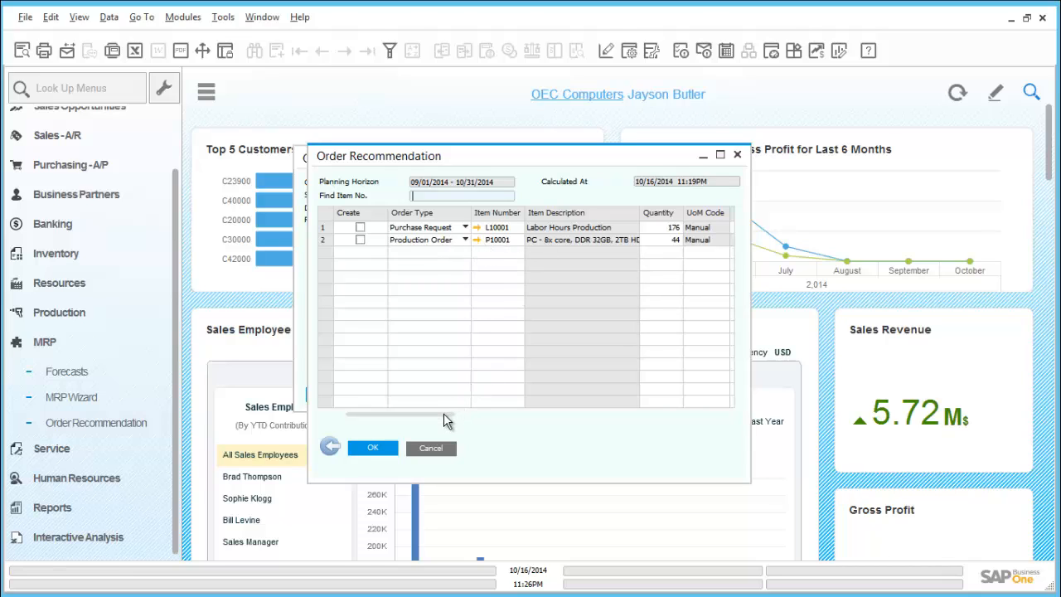
pyautogui.moveTo(444, 413); pyautogui.dragTo(507, 412)
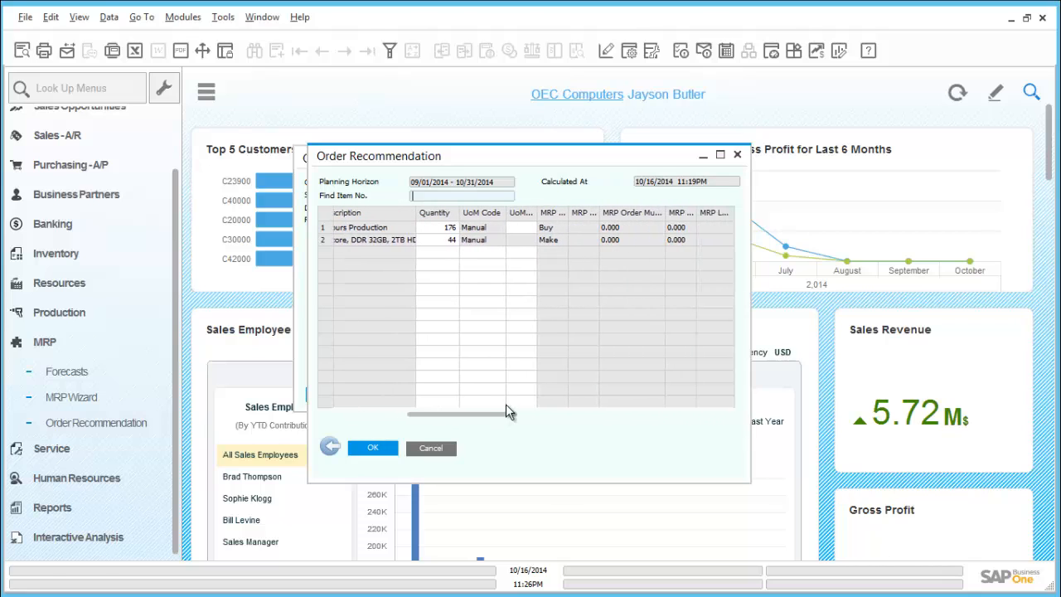
pyautogui.click(439, 241)
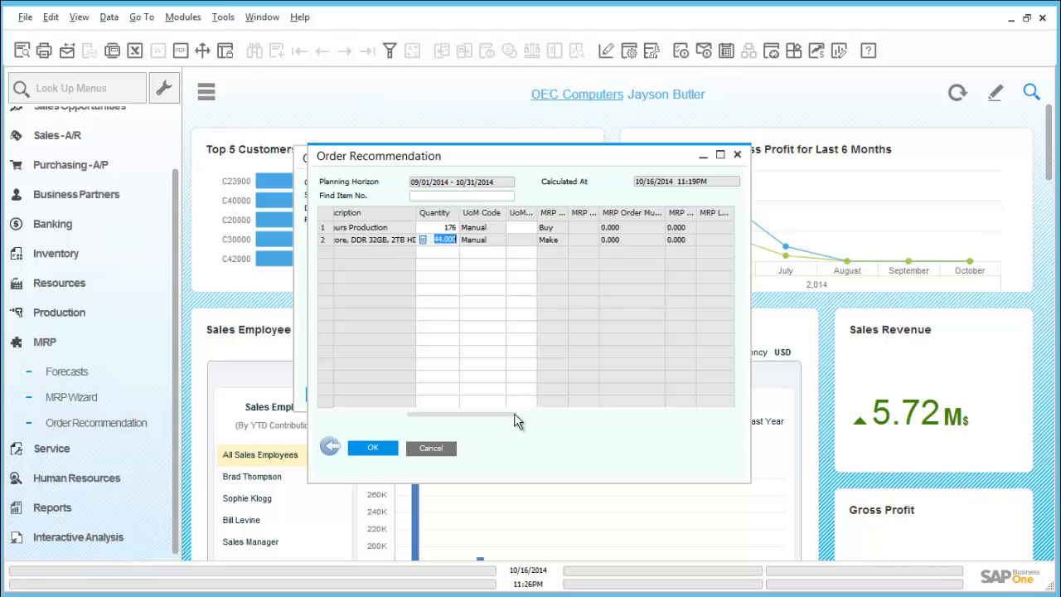
pyautogui.moveTo(512, 414); pyautogui.dragTo(578, 406)
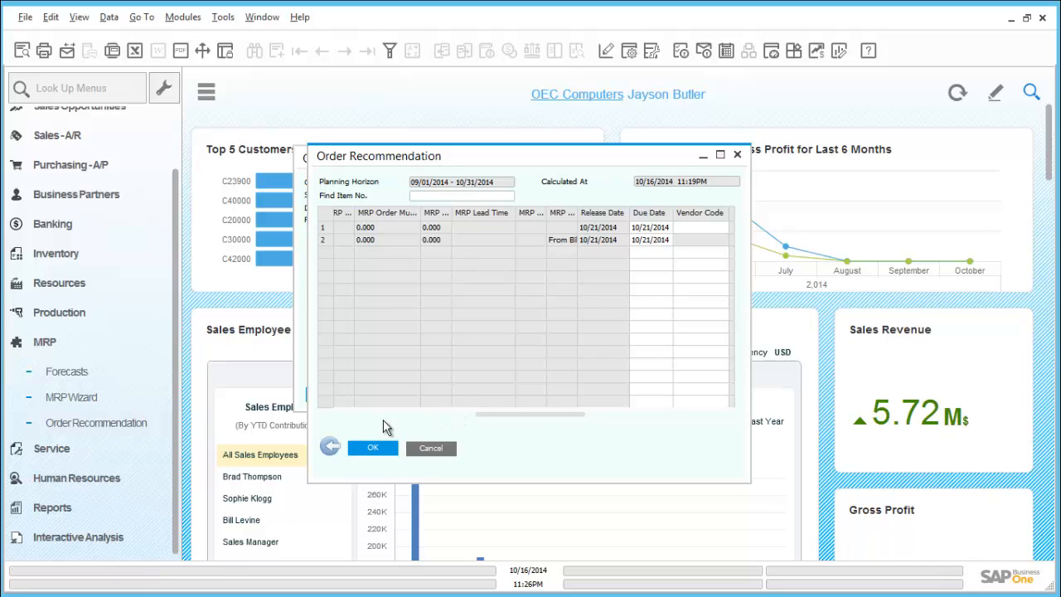
pyautogui.moveTo(514, 414); pyautogui.dragTo(344, 413)
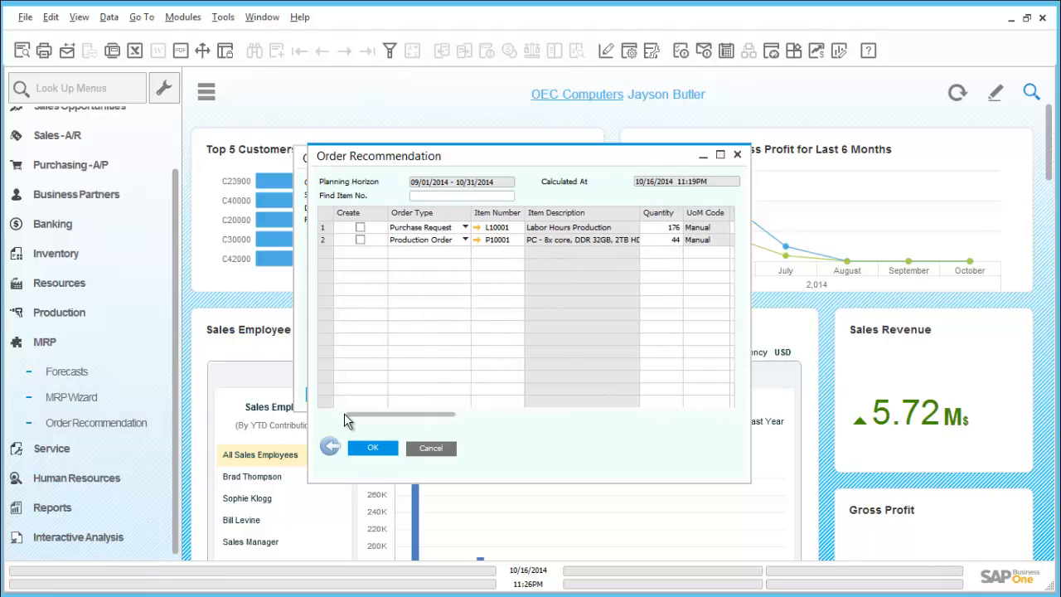
# Create the recommended production order for item P10001 and close the order recommendation windows.
pyautogui.click(361, 240)
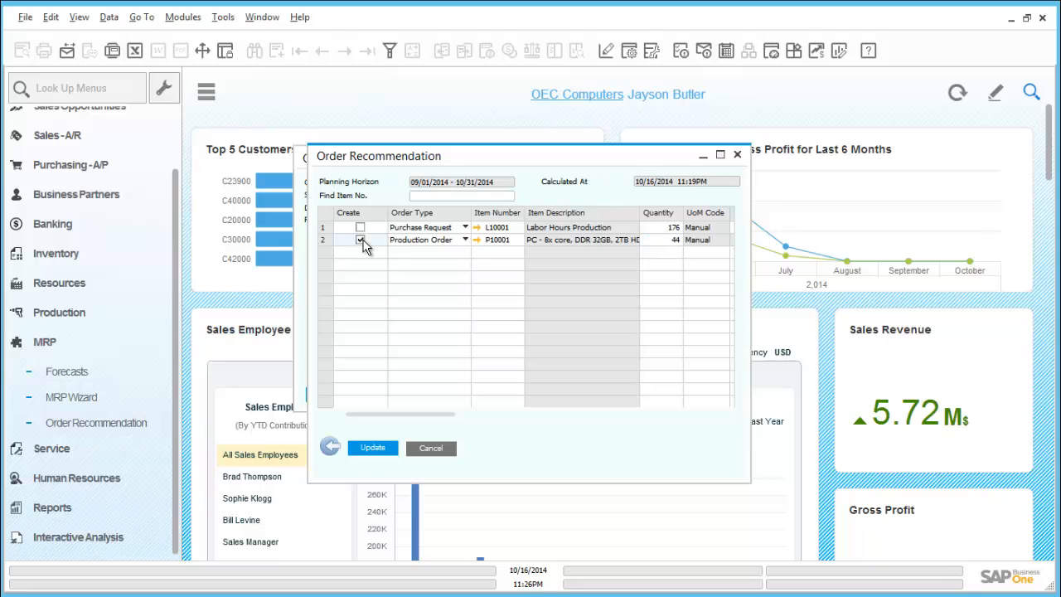
pyautogui.click(392, 451)
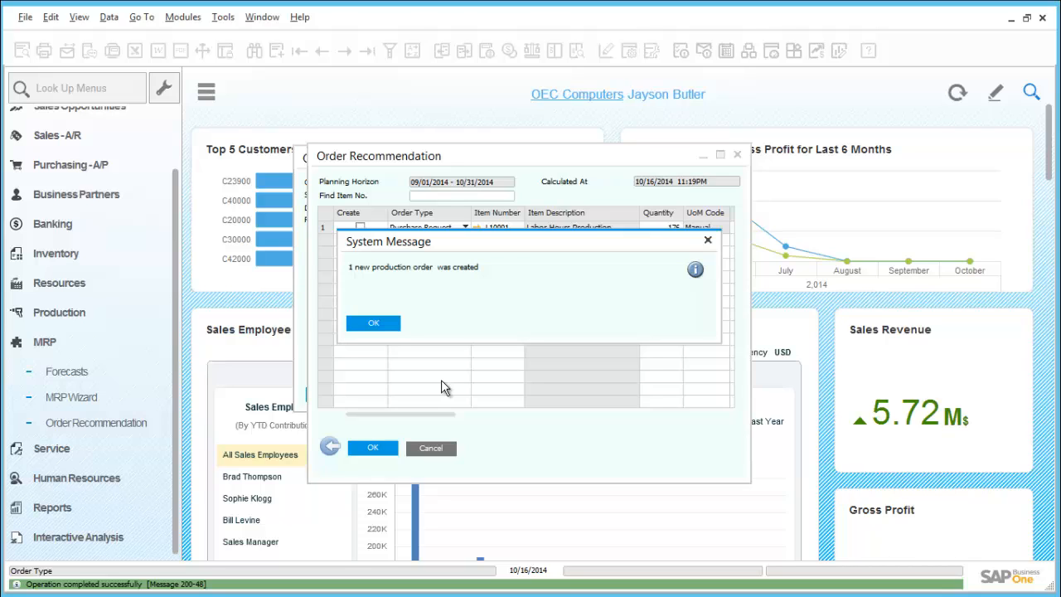
pyautogui.click(389, 325)
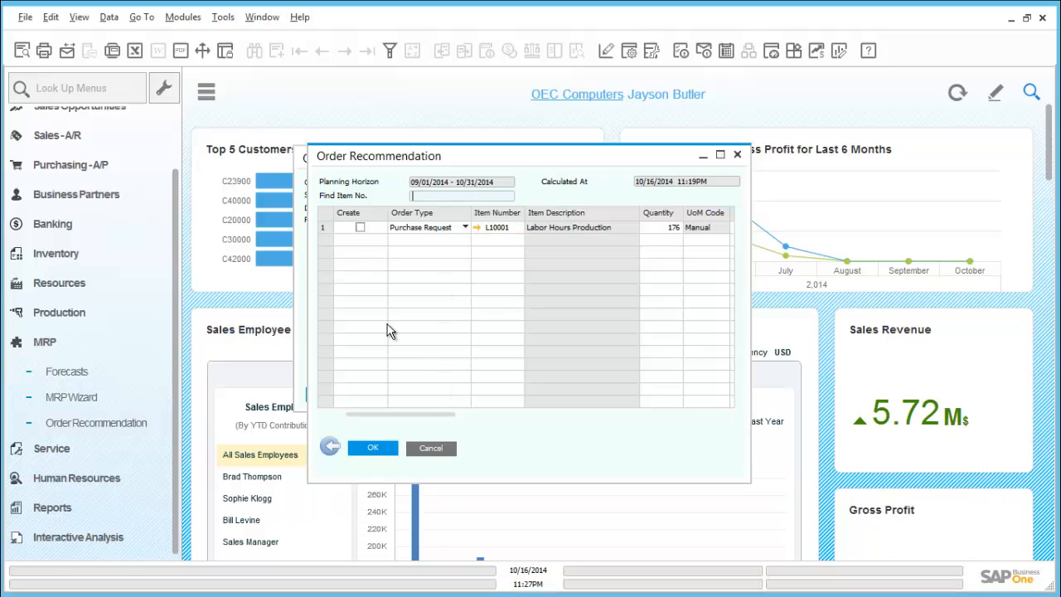
pyautogui.click(387, 454)
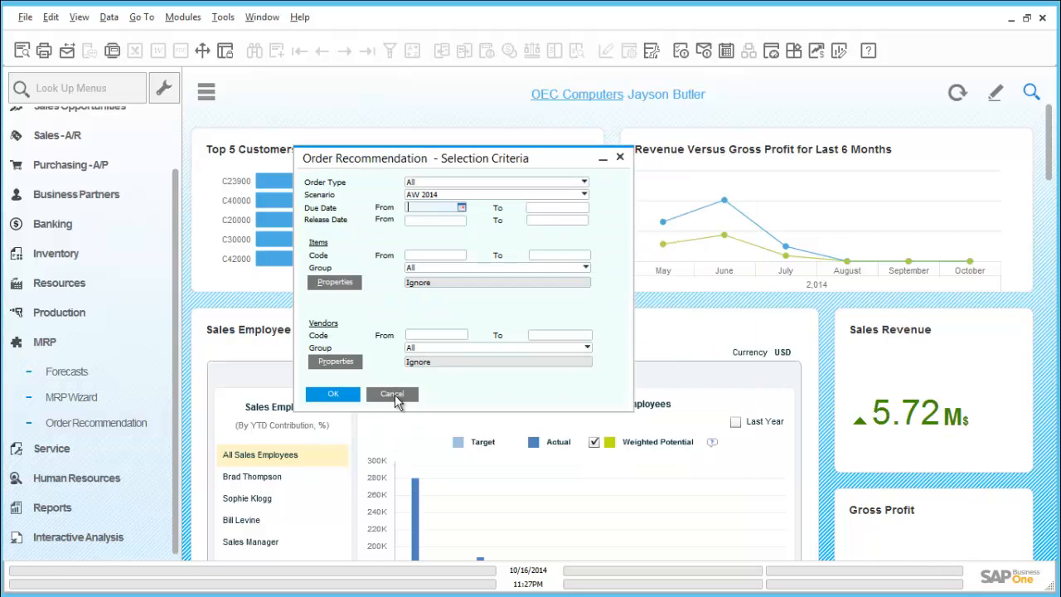
pyautogui.click(395, 397)
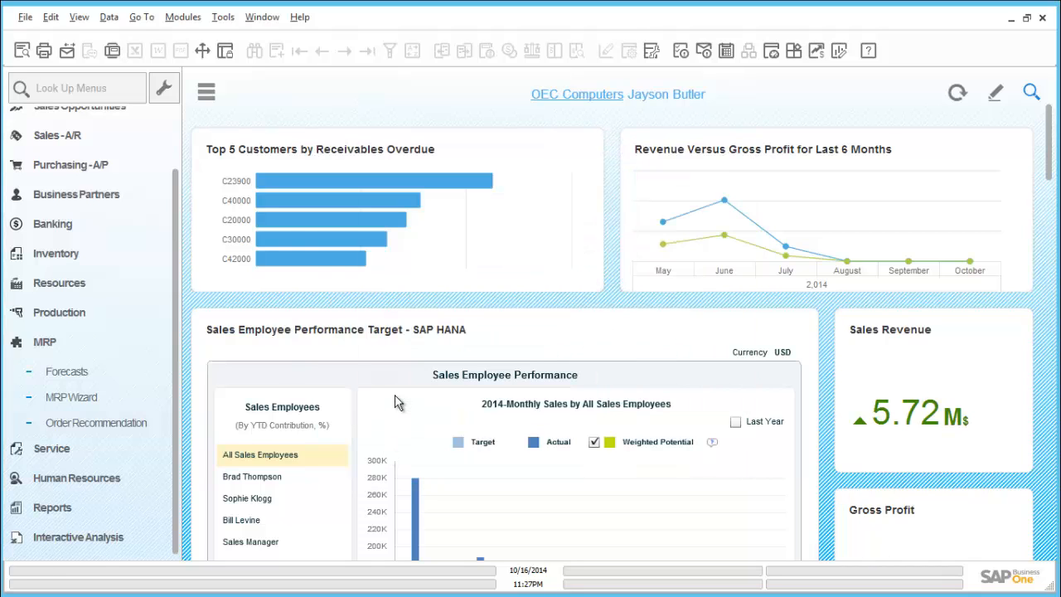
# Find the existing production order for product P10005 (PC 5000) by its document number and review its component list.
pyautogui.click(157, 347)
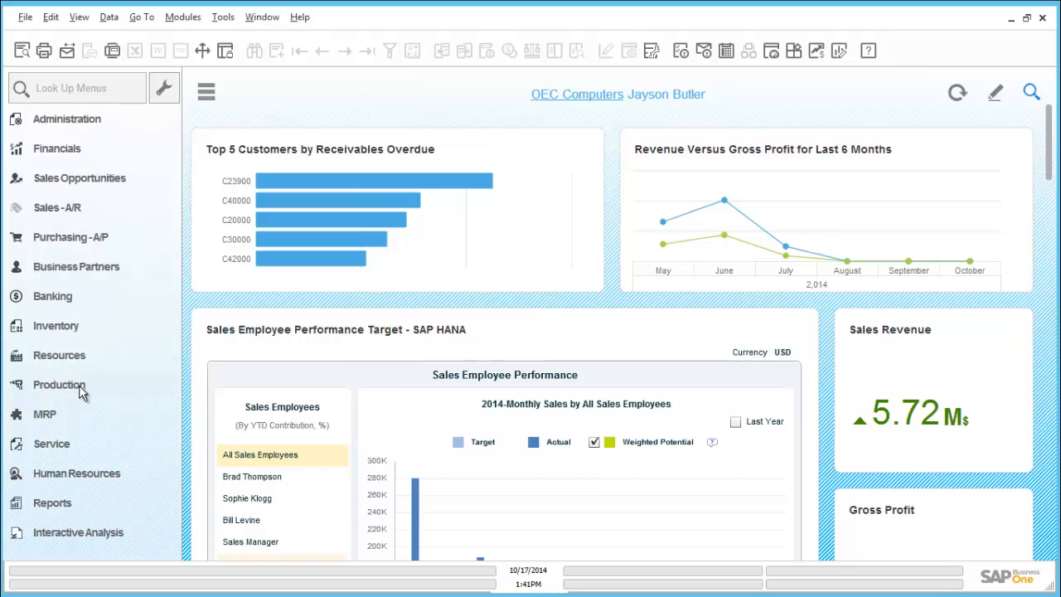
pyautogui.click(81, 386)
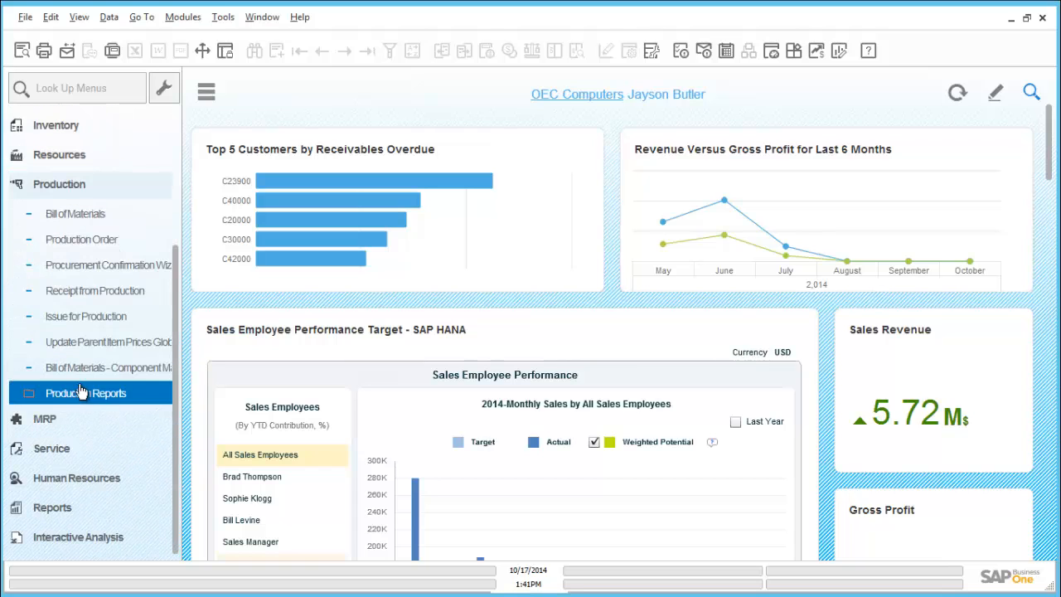
pyautogui.click(95, 242)
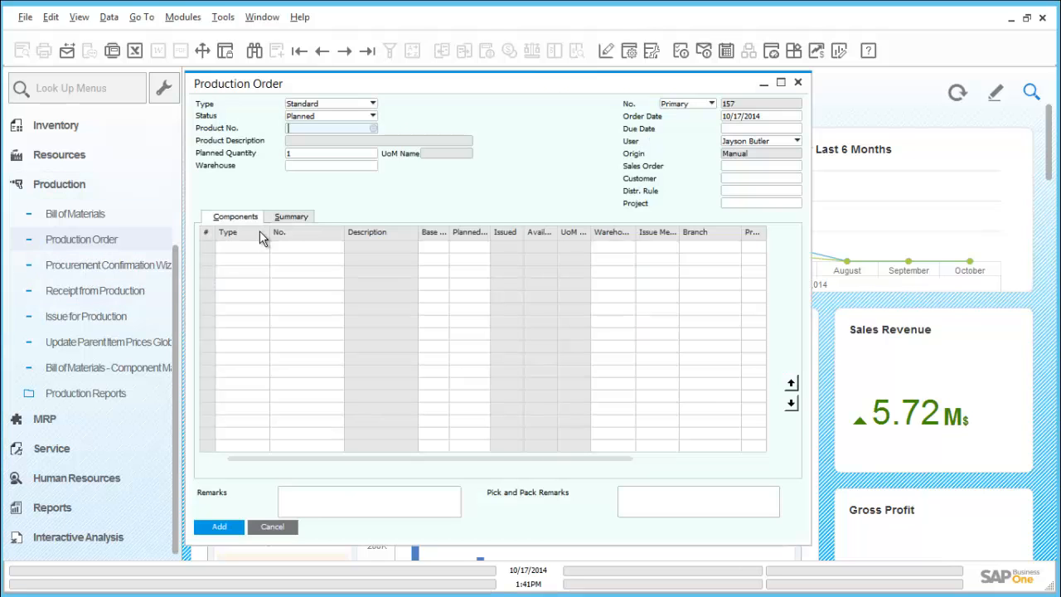
pyautogui.hotkey('ctrl', 'f')
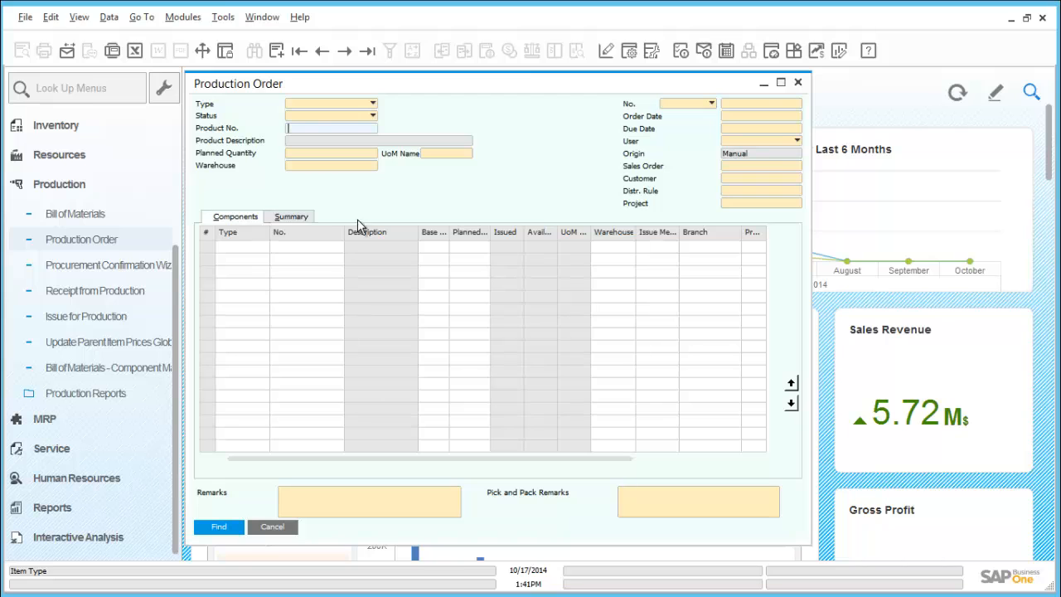
pyautogui.click(762, 103)
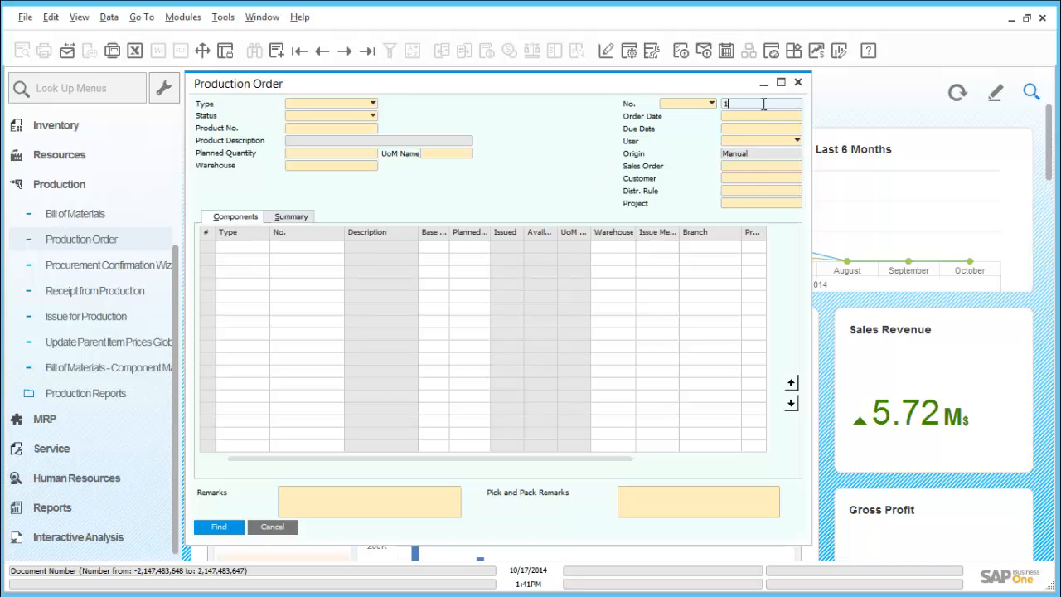
pyautogui.write('156')
pyautogui.click(217, 526)
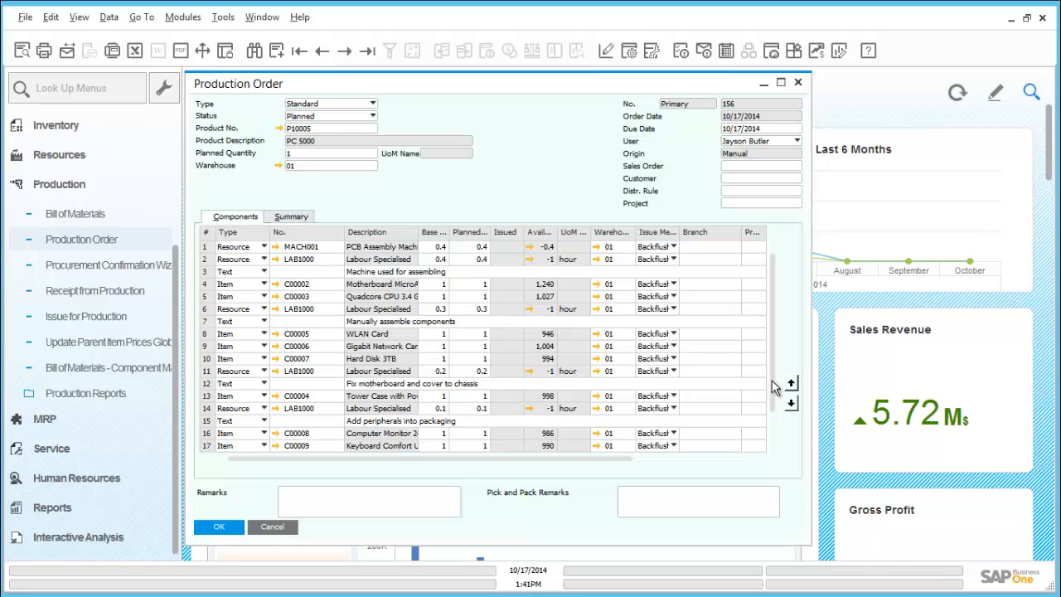
pyautogui.scroll(-1, 773, 408)
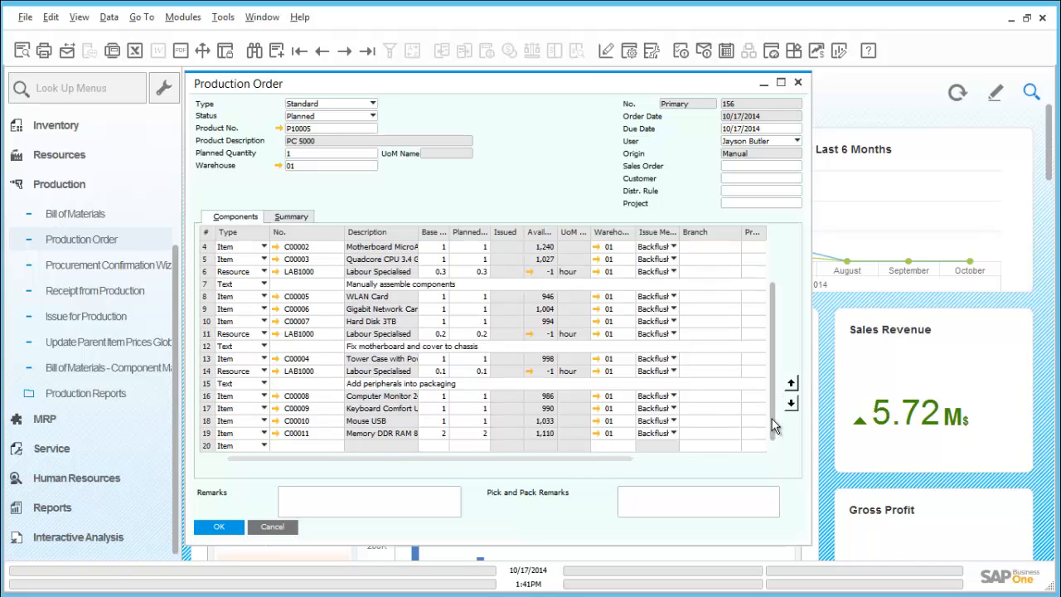
pyautogui.scroll(1, 772, 418)
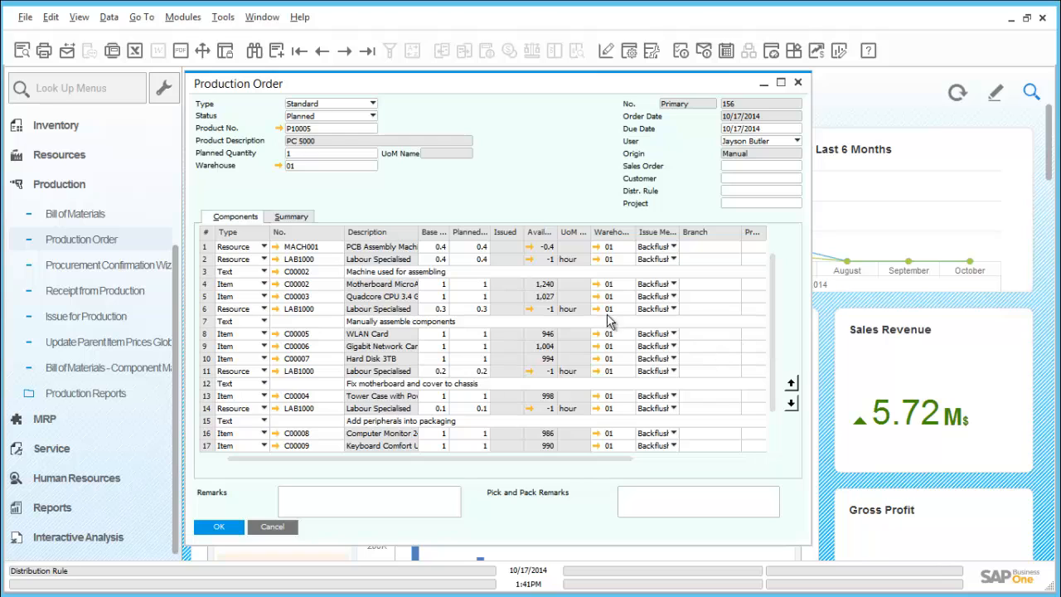
# Preview the production order's printout and inspect the bill of materials of product P10005, closing both.
pyautogui.click(20, 53)
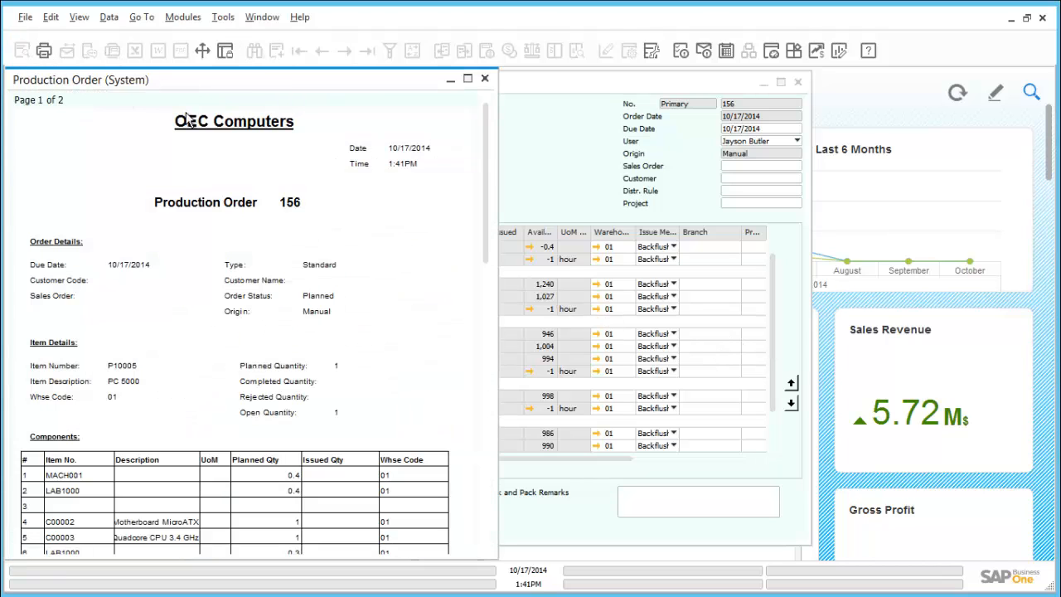
pyautogui.moveTo(485, 148)
pyautogui.mouseDown()
pyautogui.moveTo(489, 233)
pyautogui.moveTo(488, 189)
pyautogui.moveTo(469, 148)
pyautogui.mouseUp()
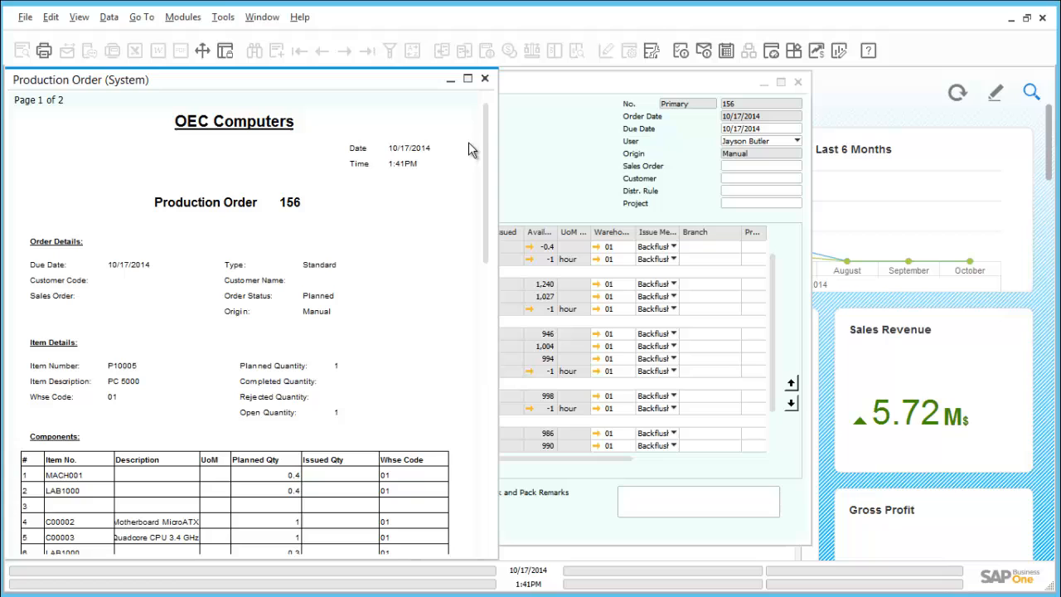
pyautogui.click(486, 80)
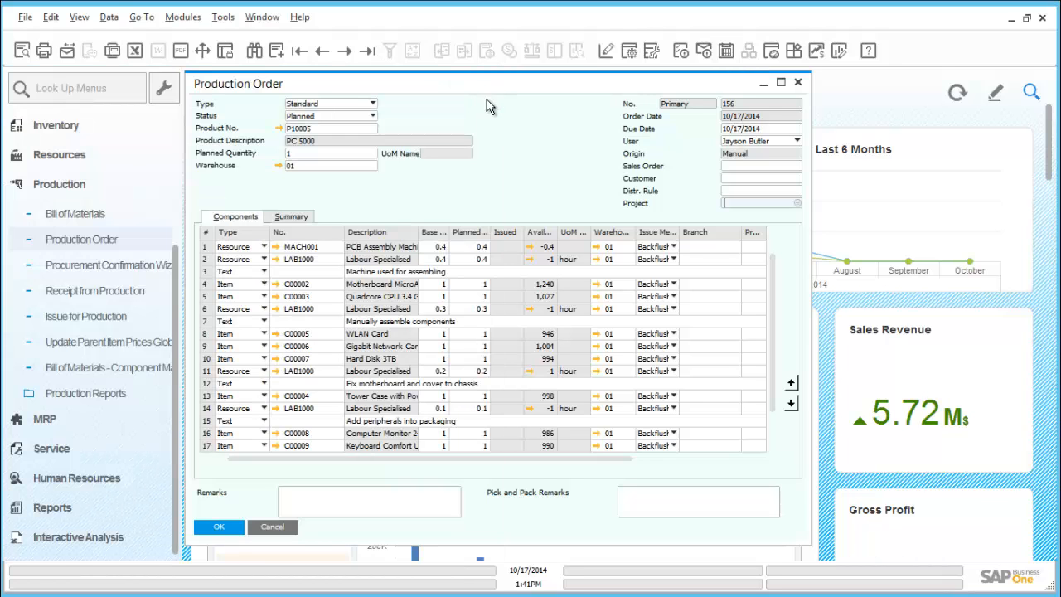
pyautogui.click(280, 129)
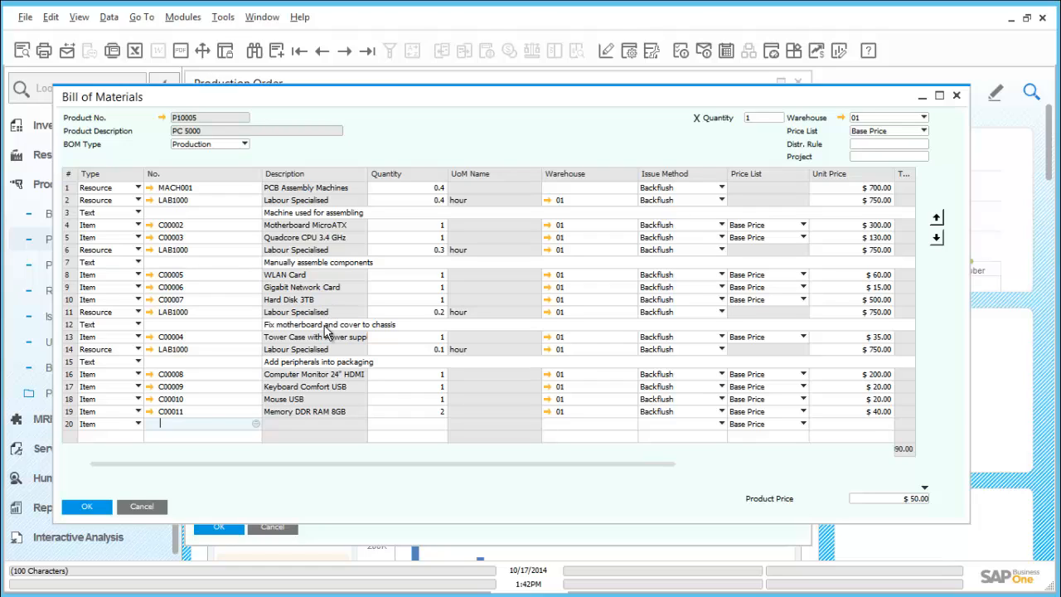
pyautogui.click(87, 508)
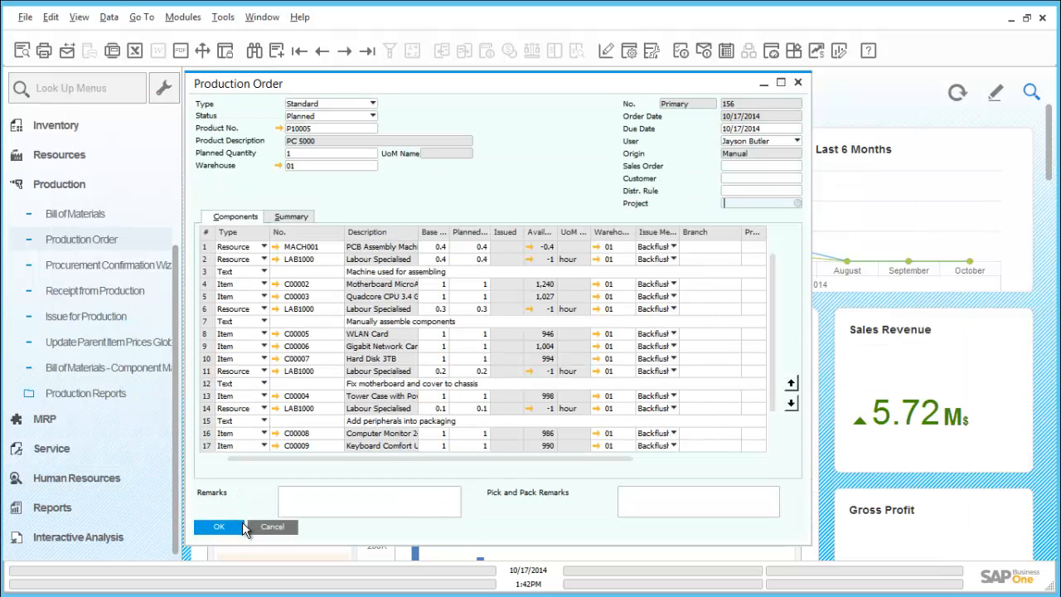
# Set the PC 5000 production order's status to Released and save the update.
pyautogui.click(341, 117)
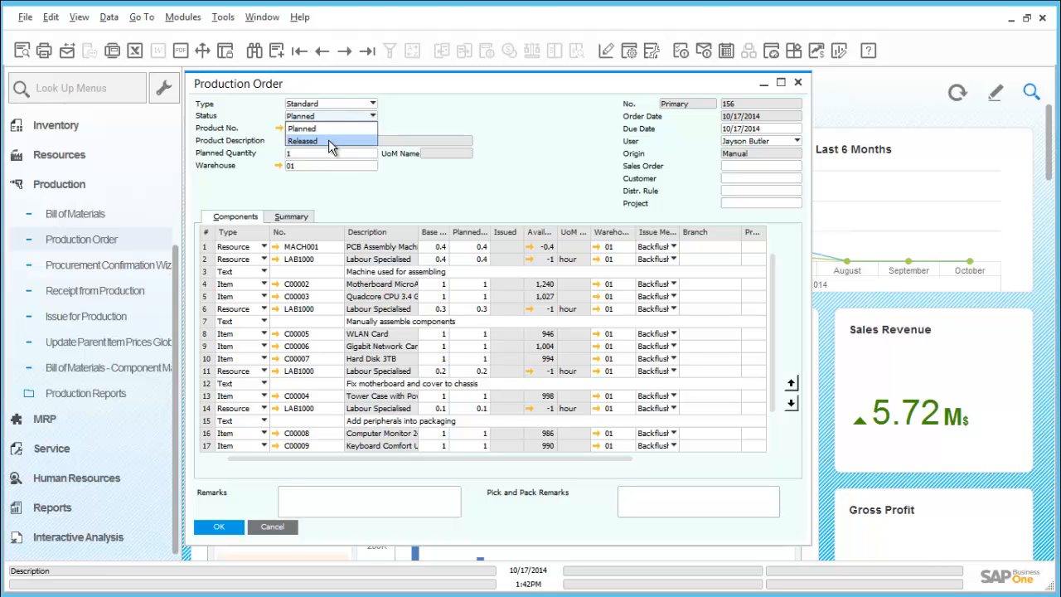
pyautogui.click(329, 143)
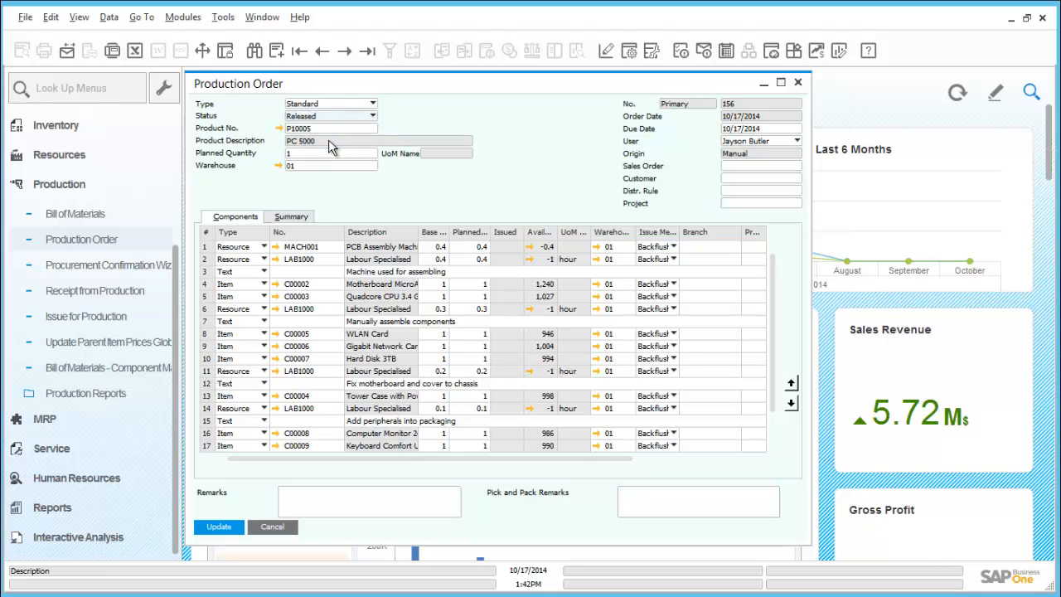
pyautogui.click(212, 530)
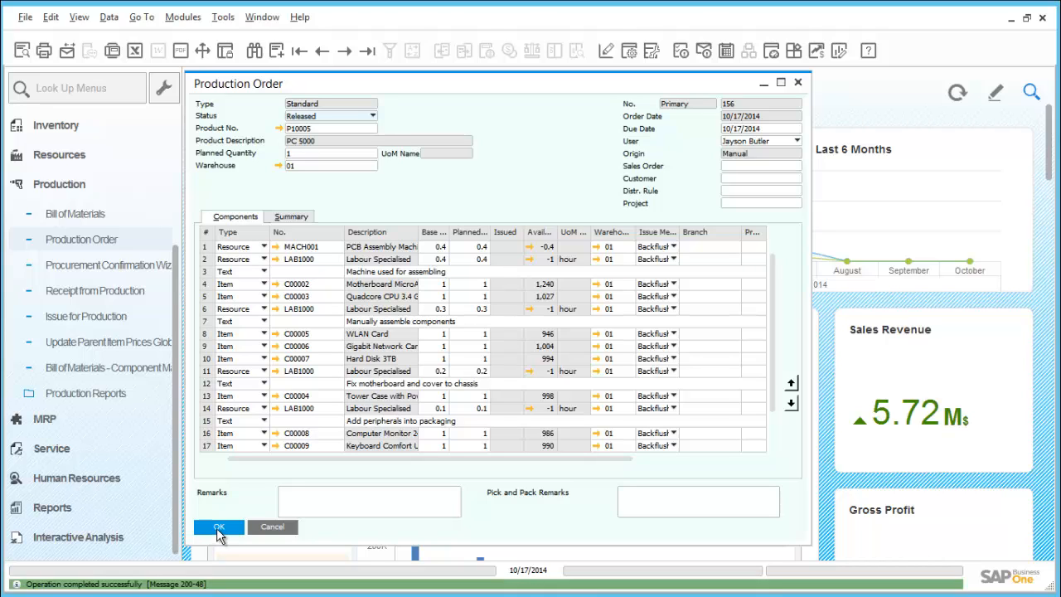
pyautogui.click(219, 530)
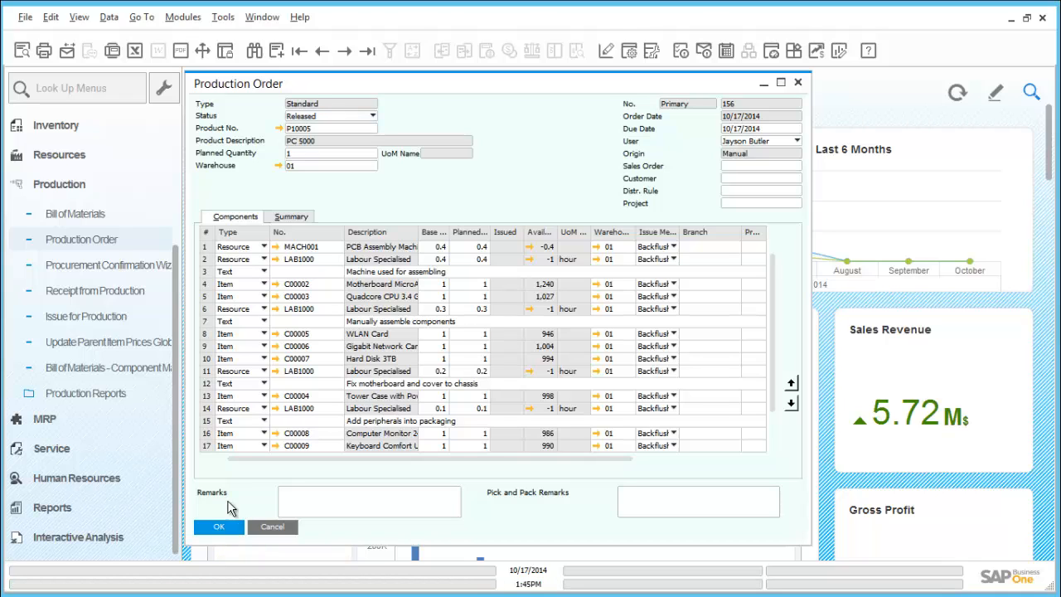
# Review the capacity and planning data of machine resource MACH001 from the order's components, and close its master data.
pyautogui.click(276, 247)
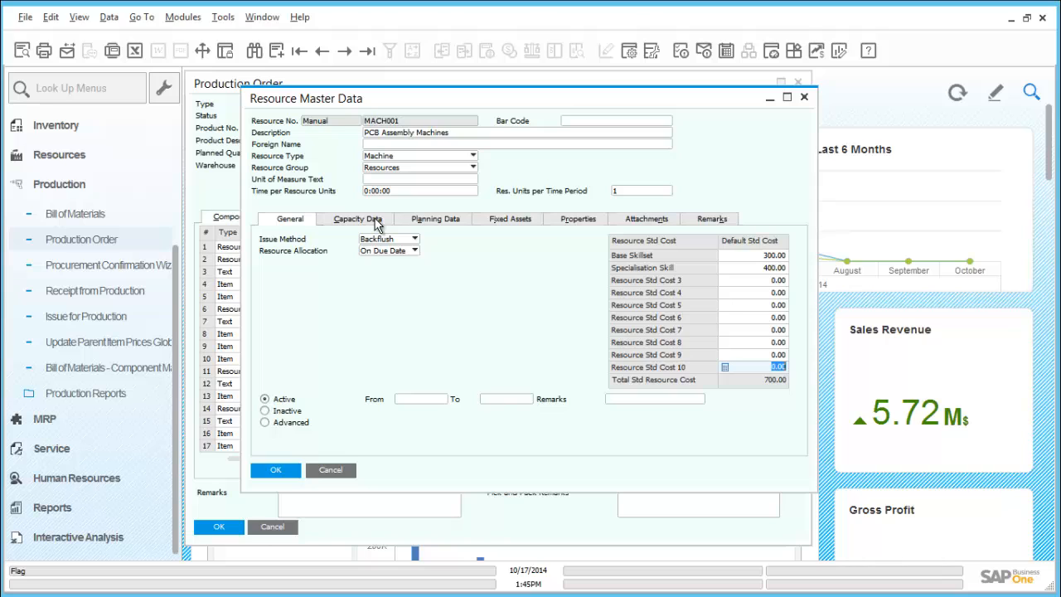
pyautogui.click(376, 220)
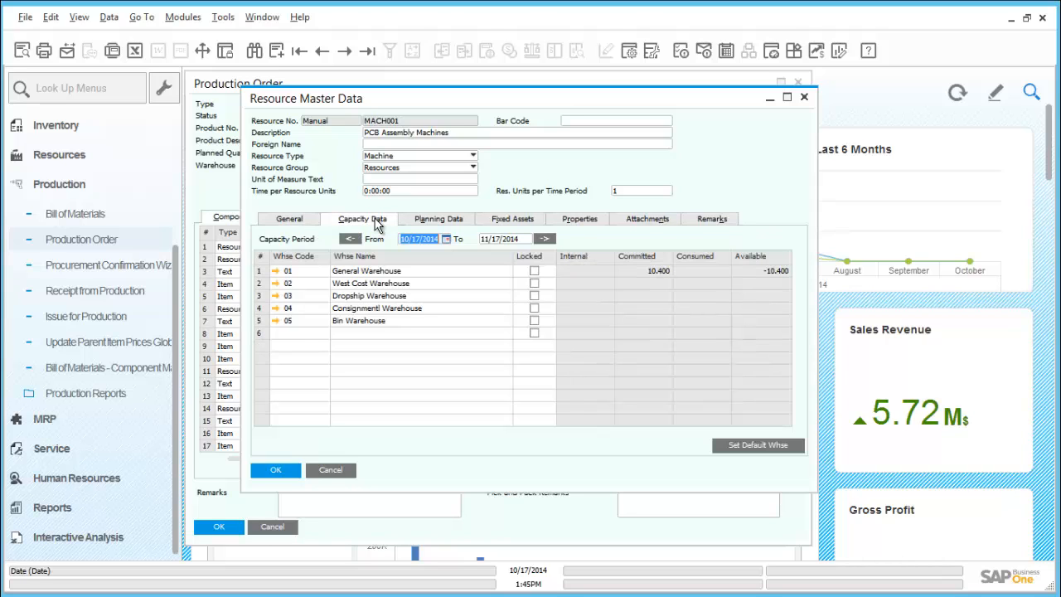
pyautogui.click(427, 222)
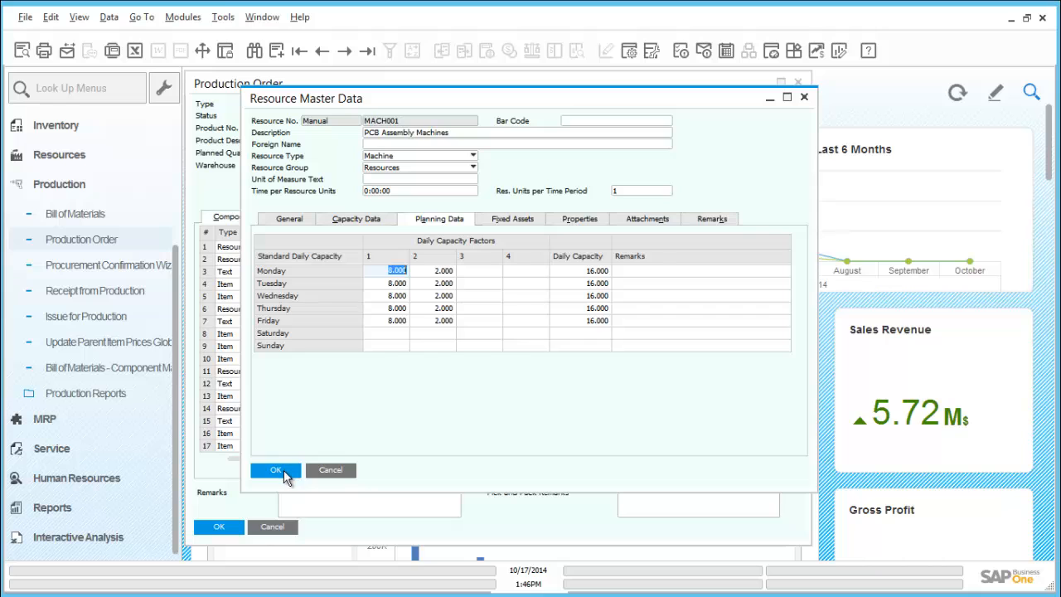
pyautogui.click(279, 470)
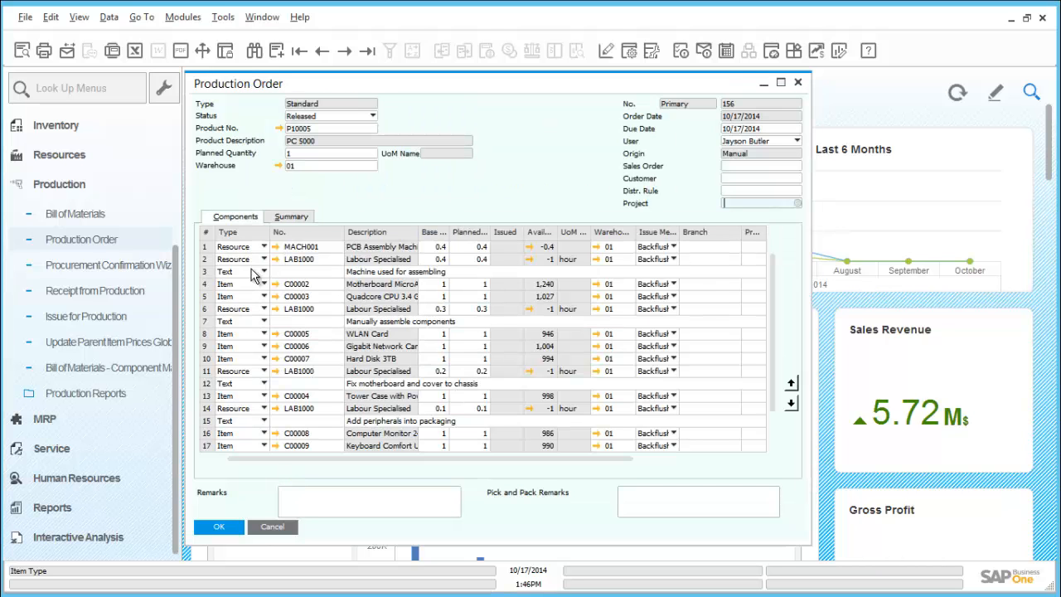
# Review the capacity and planning data of labor resource LAB1000, and close its master data and the production order.
pyautogui.click(276, 259)
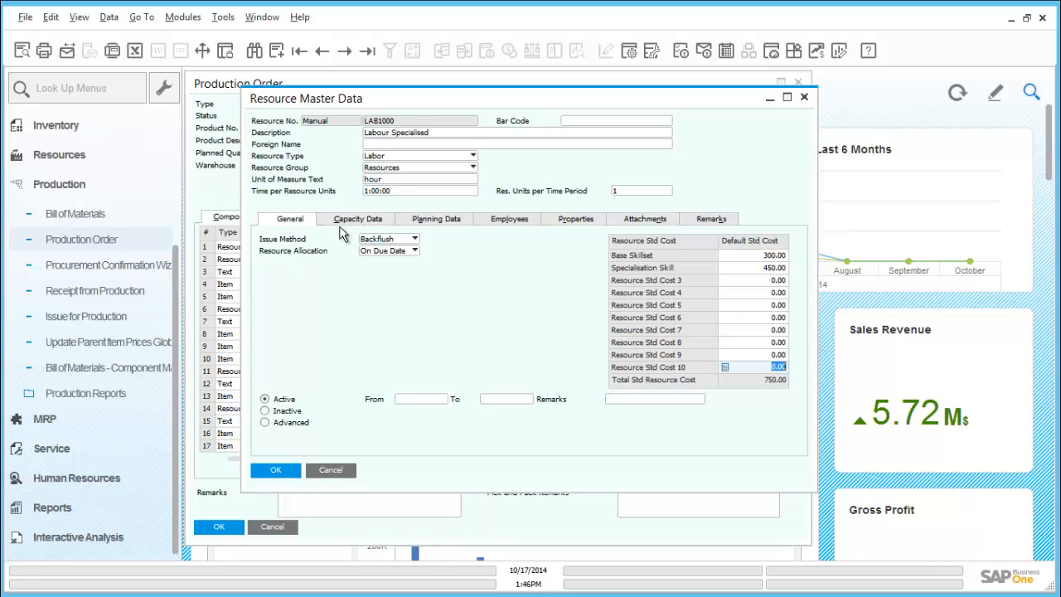
pyautogui.click(360, 224)
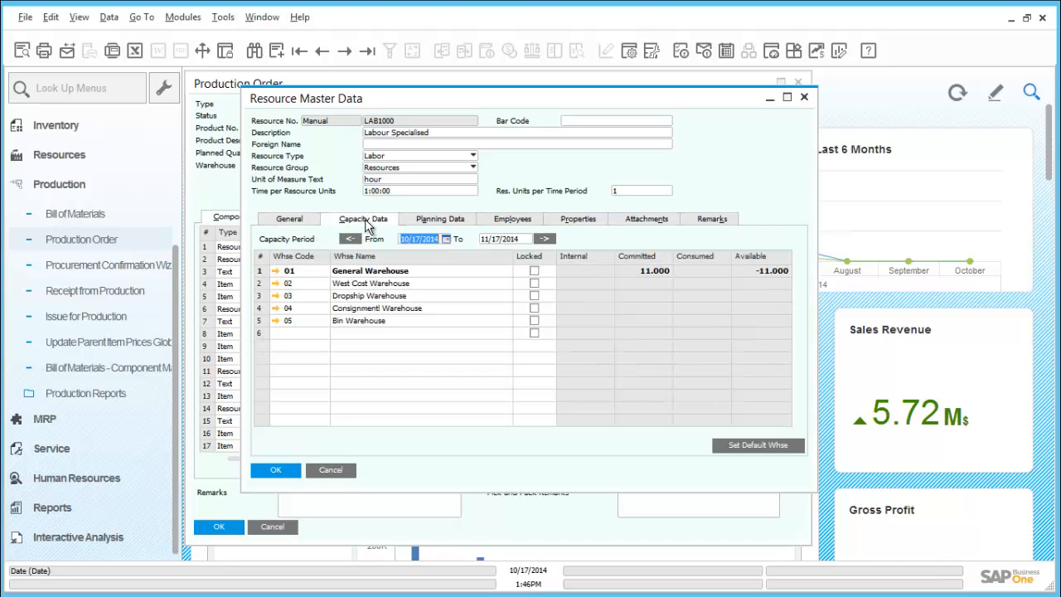
pyautogui.click(415, 222)
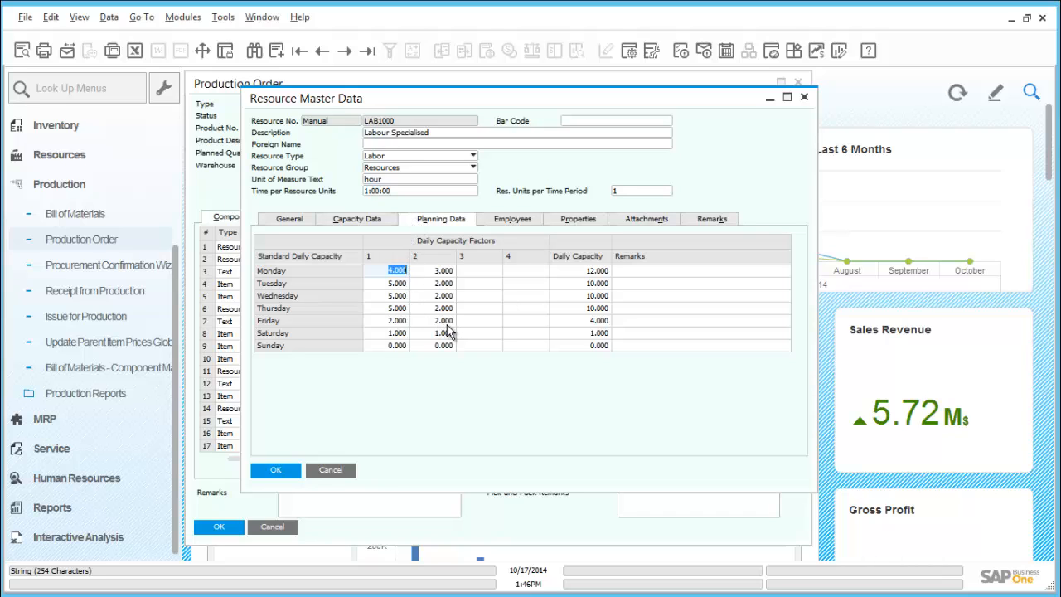
pyautogui.click(285, 471)
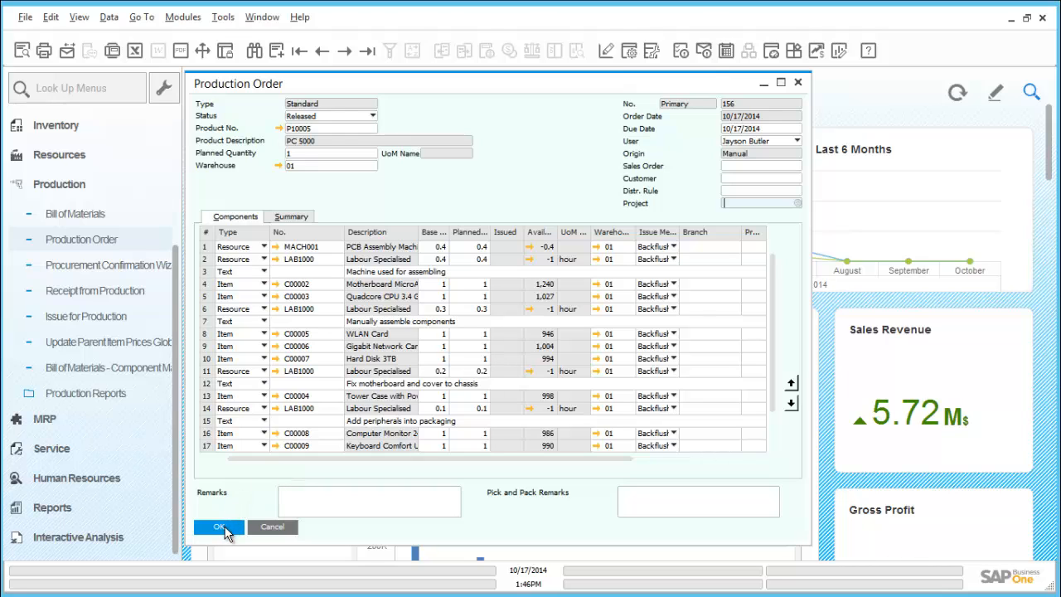
pyautogui.click(222, 528)
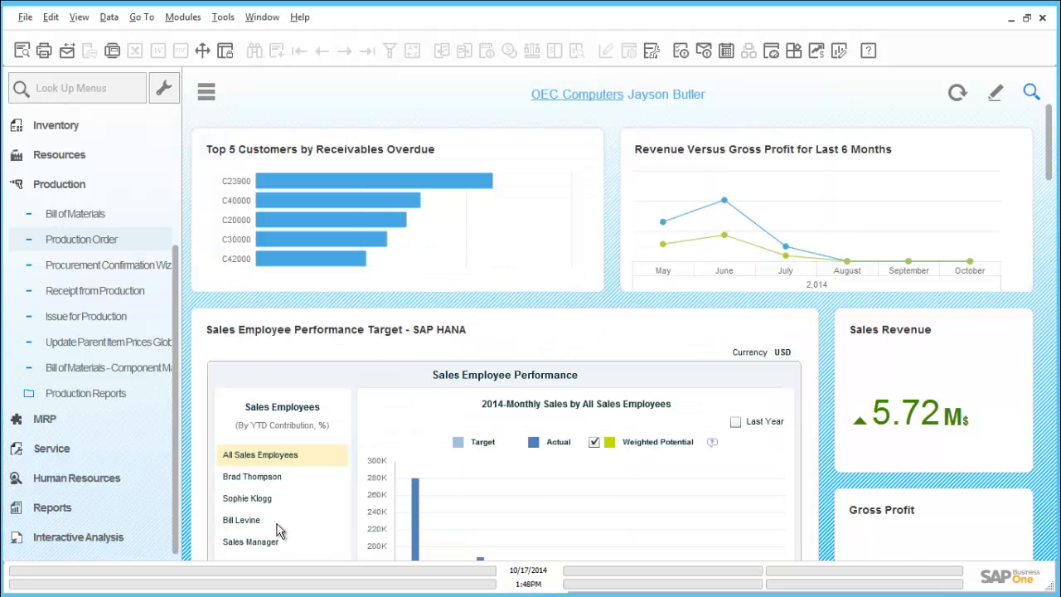
# Review the open items list of production orders down to the most recent ones and close it.
pyautogui.click(95, 396)
pyautogui.click(96, 395)
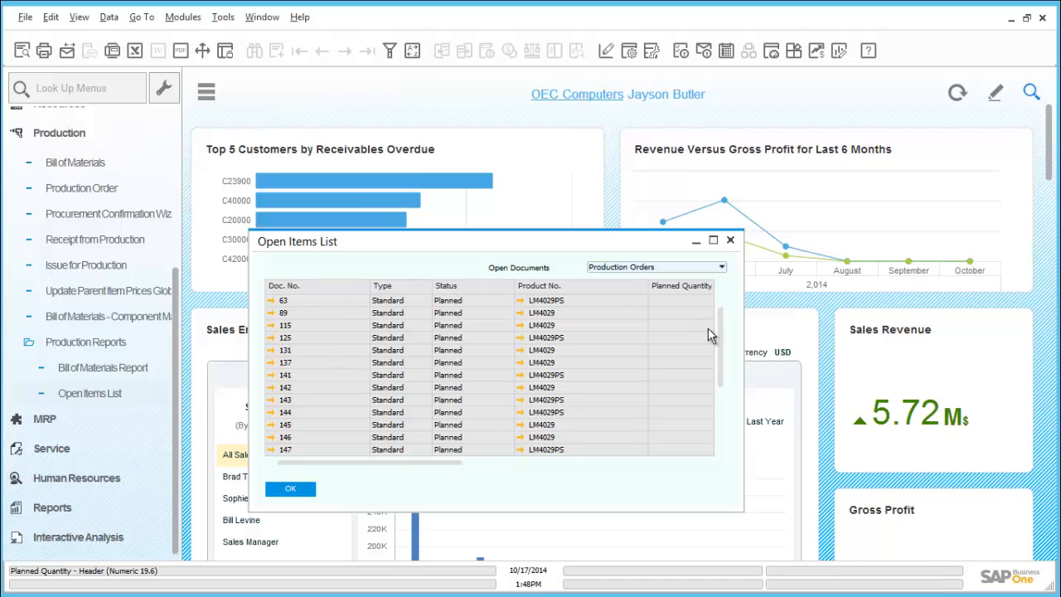
pyautogui.moveTo(719, 328); pyautogui.dragTo(687, 439)
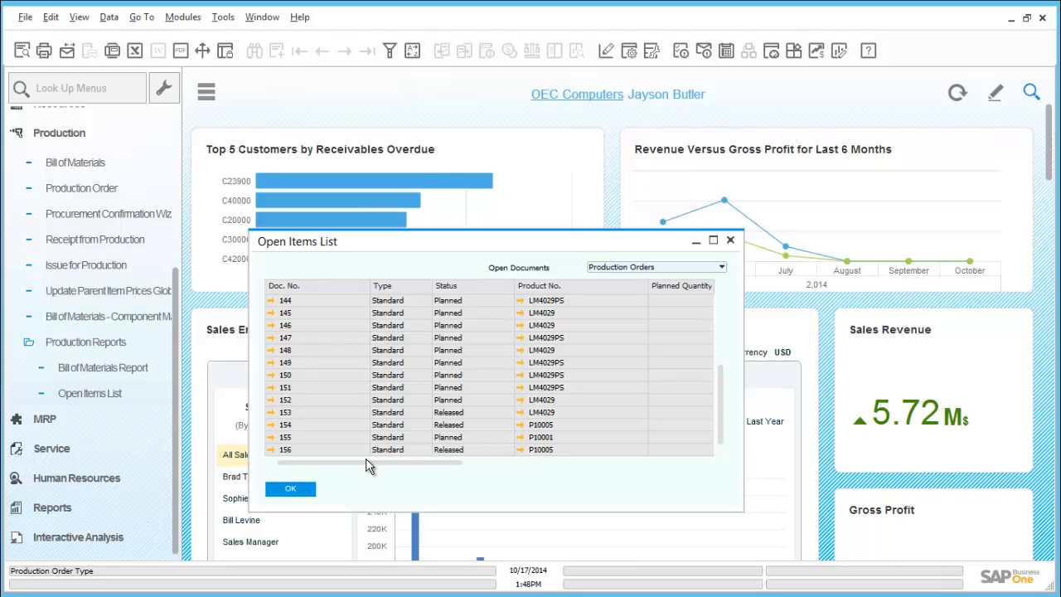
pyautogui.click(290, 489)
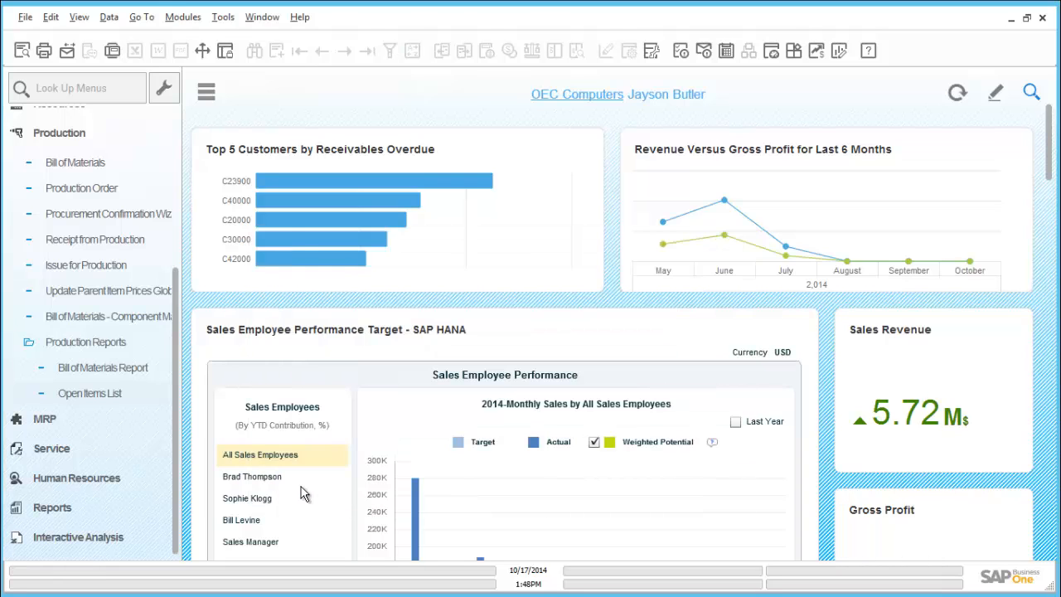